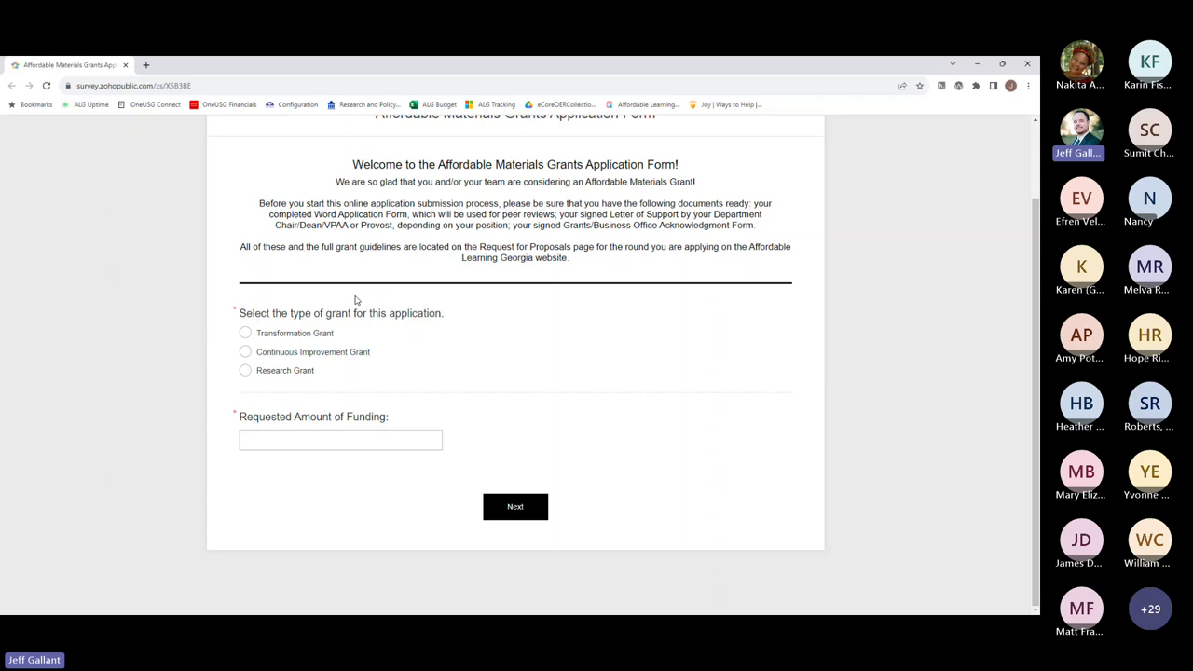
- Switch the grant type between Transformation, Continuous Improvement and Research Grant to examine the follow-up questions each one brings
{"action": "left_click", "coordinate": [286, 336]}
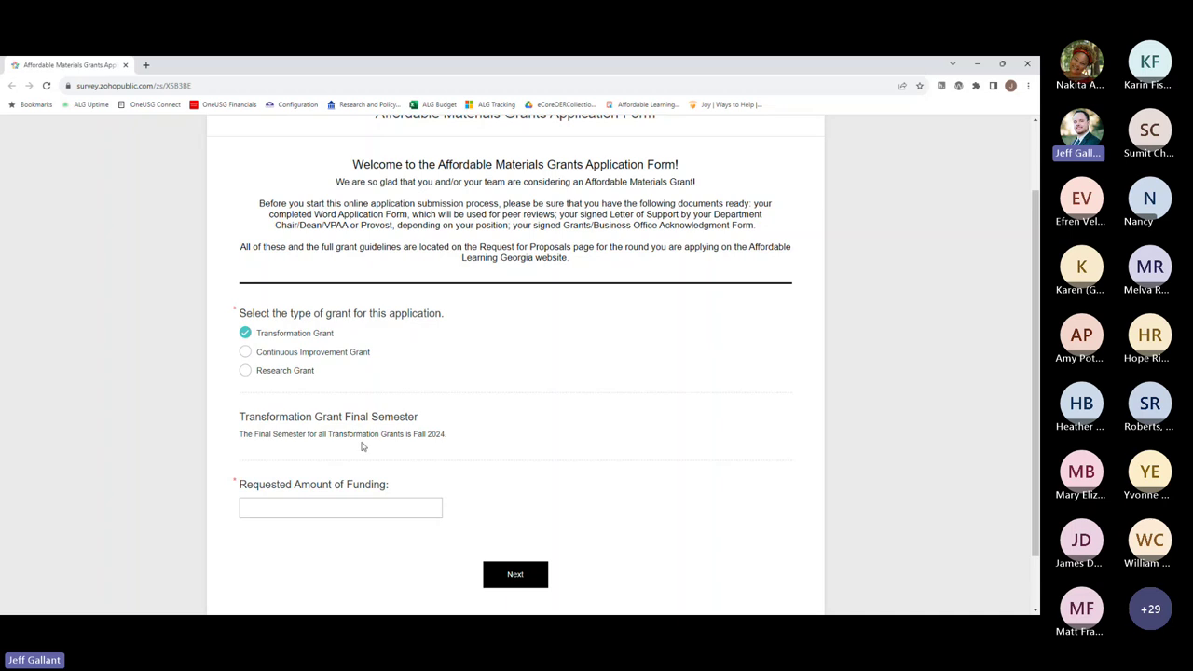
{"action": "left_click", "coordinate": [246, 353]}
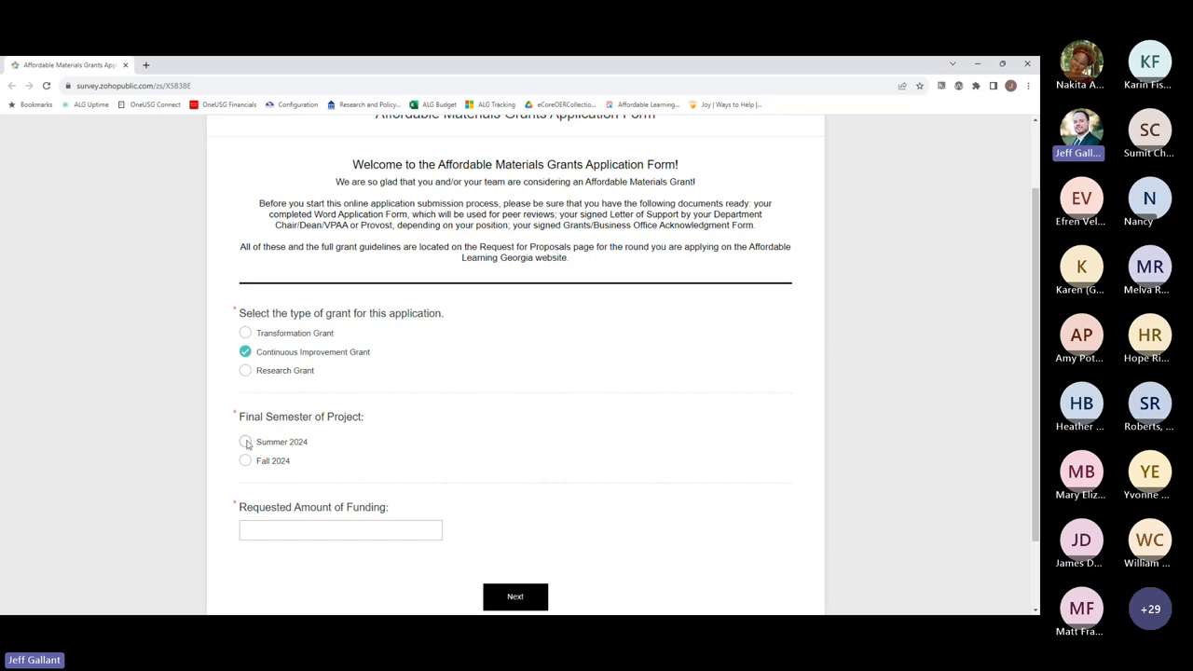
{"action": "left_click", "coordinate": [246, 372]}
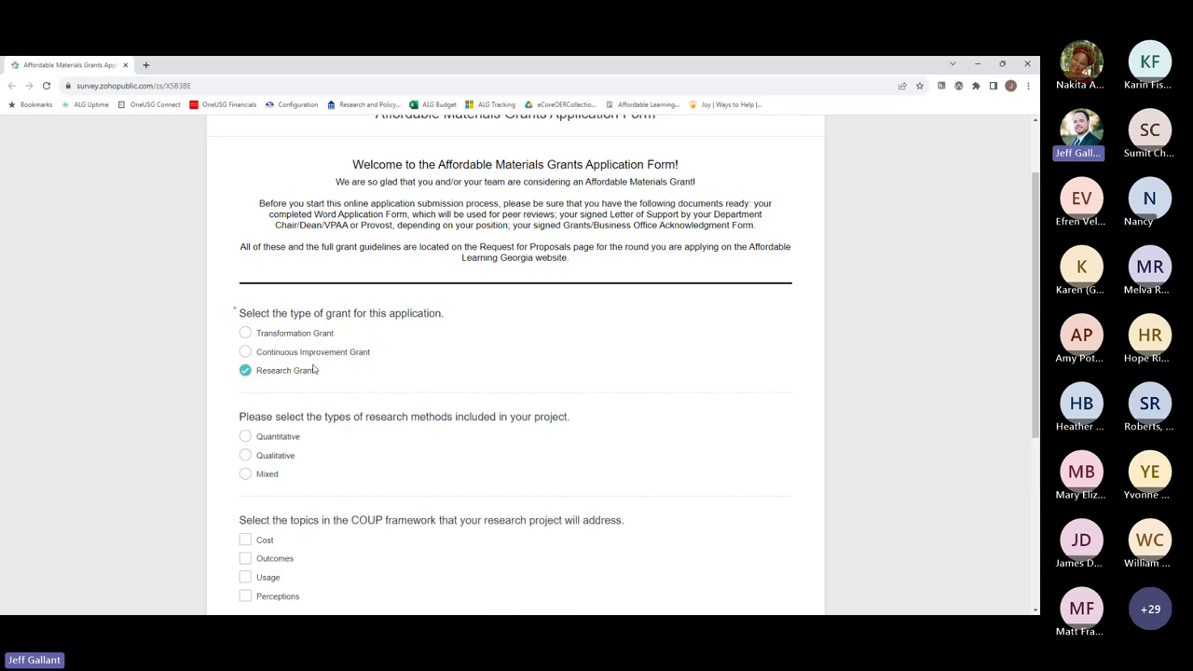
{"action": "scroll", "coordinate": [313, 370], "scroll_direction": "down", "scroll_amount": 3}
{"action": "scroll", "coordinate": [309, 244], "scroll_direction": "up", "scroll_amount": 2}
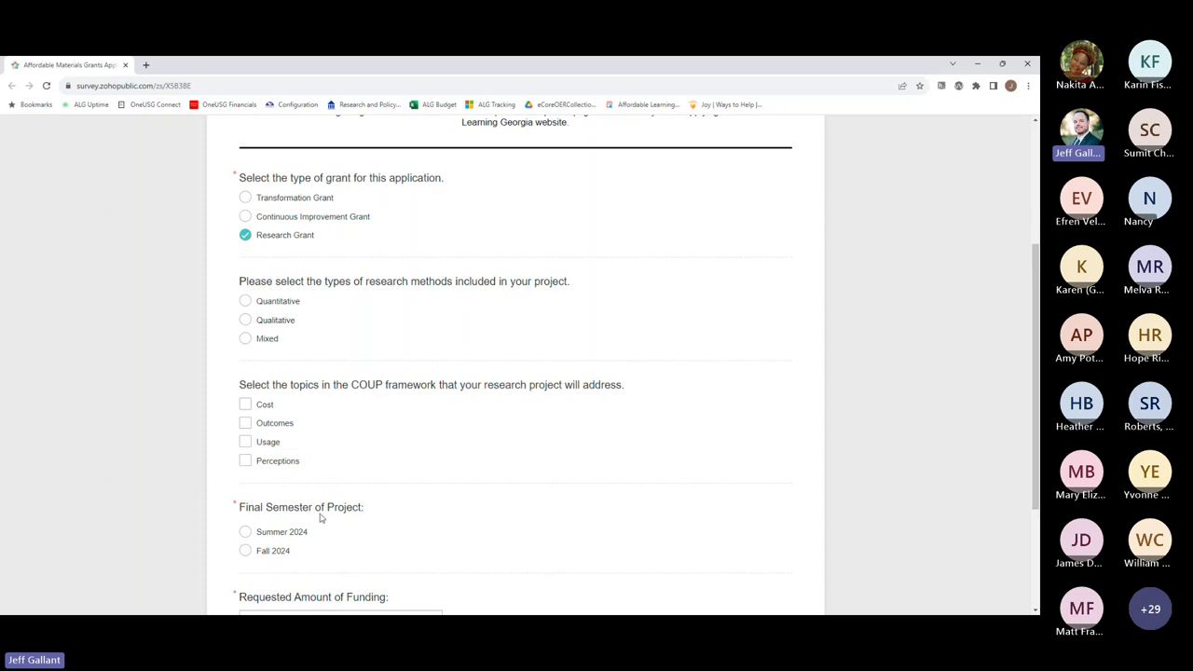
{"action": "scroll", "coordinate": [320, 519], "scroll_direction": "down", "scroll_amount": 3}
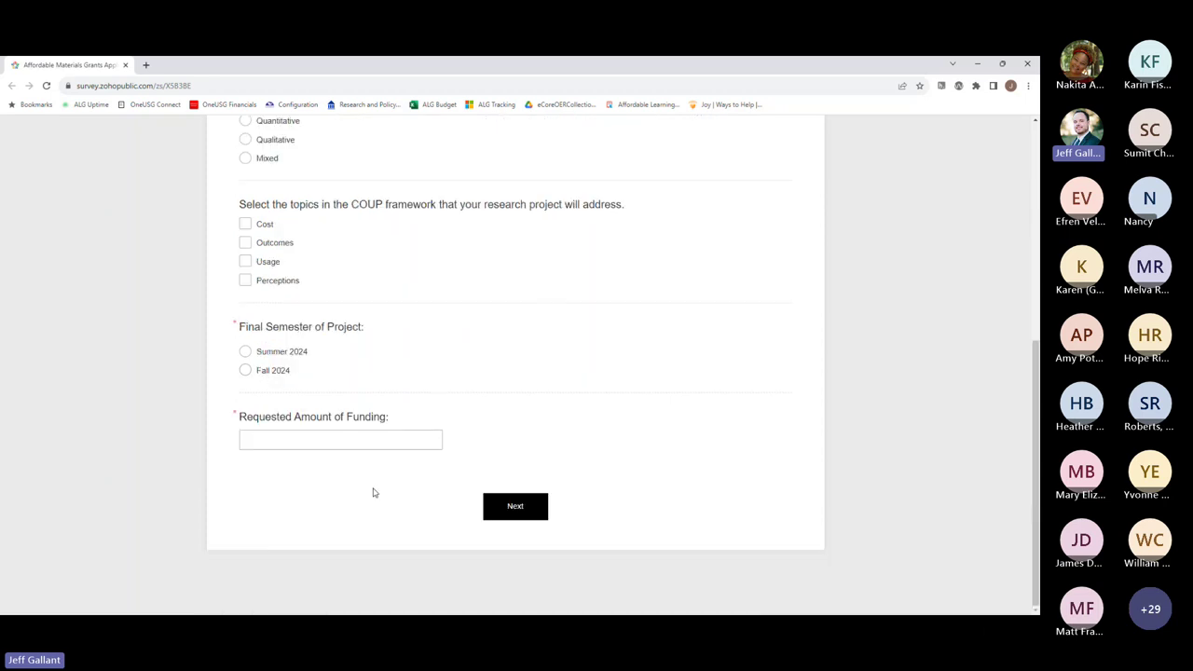
- Choose Transformation Grant as the application type, request 24000 in funding, and continue to the applicant information page
{"action": "scroll", "coordinate": [373, 492], "scroll_direction": "up", "scroll_amount": 10}
{"action": "left_click", "coordinate": [287, 377]}
{"action": "scroll", "coordinate": [436, 371], "scroll_direction": "down", "scroll_amount": 1}
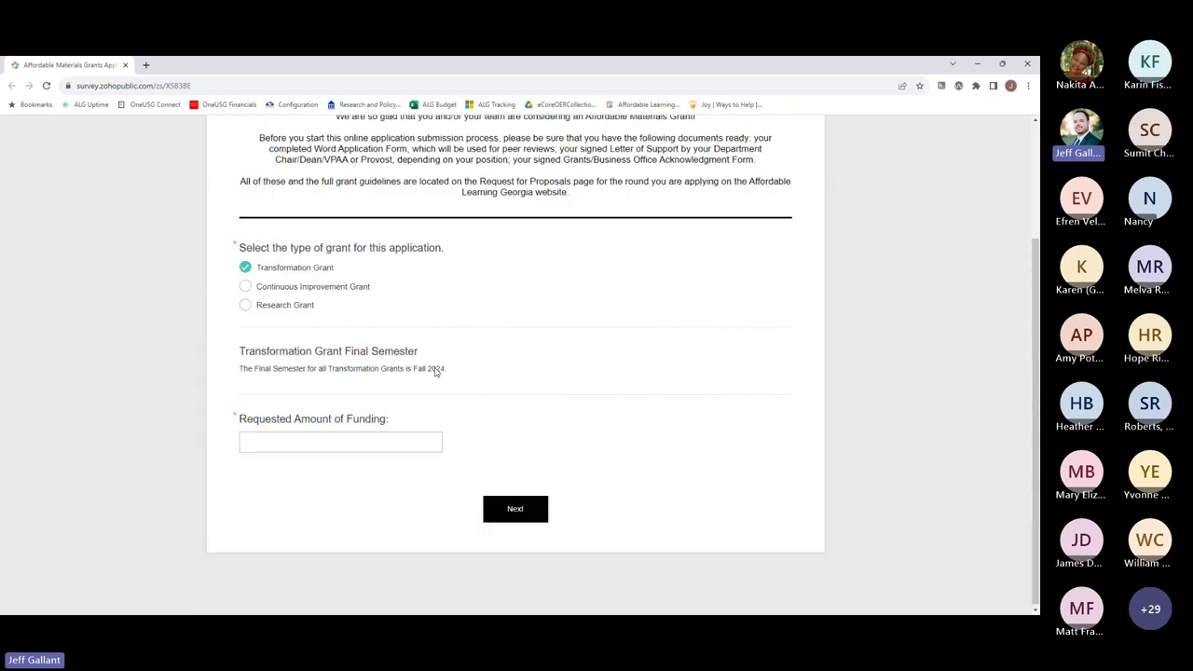
{"action": "left_click", "coordinate": [356, 441]}
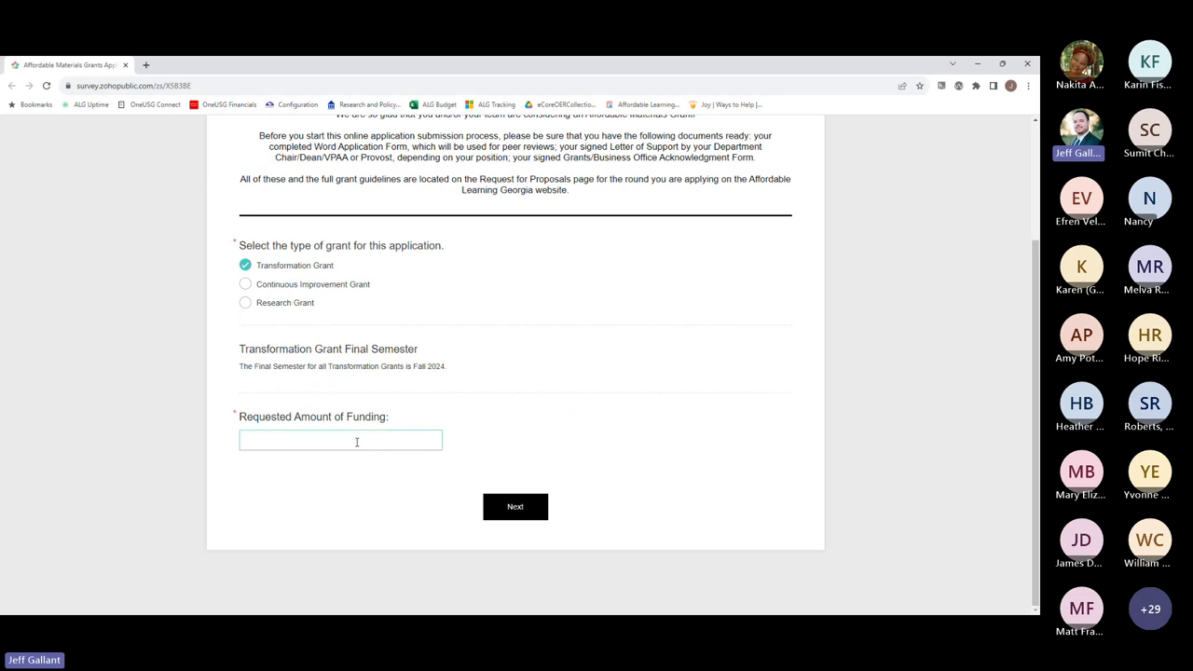
{"action": "type", "text": "24000"}
{"action": "left_click", "coordinate": [516, 519]}
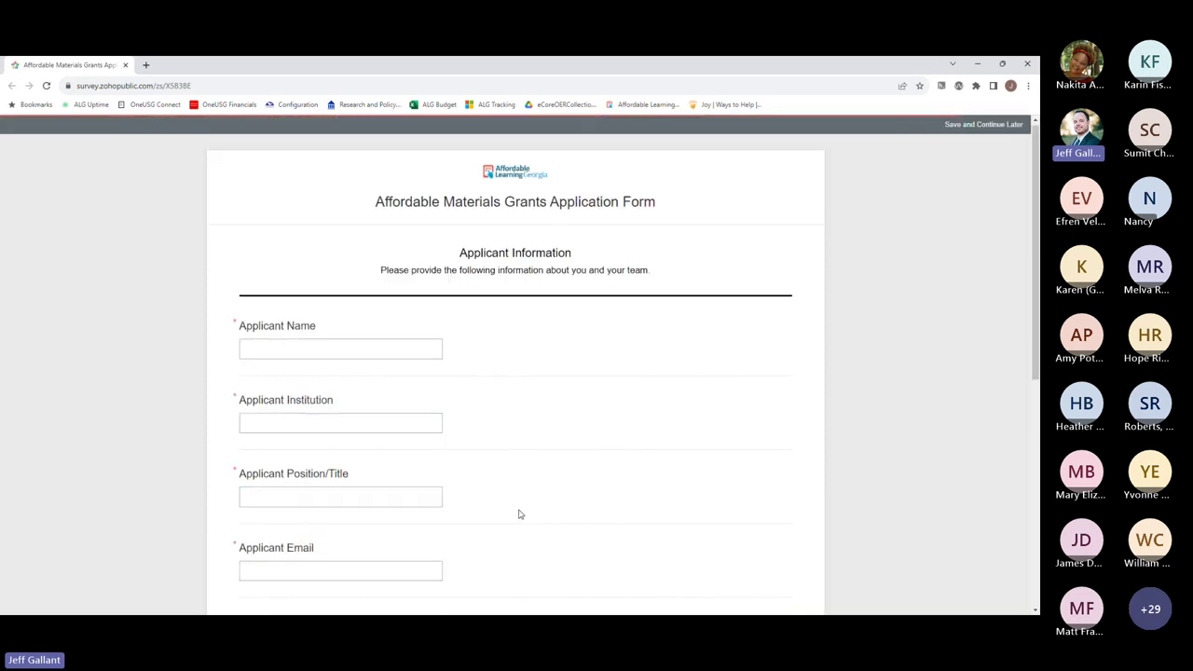
- Enter the sample text "Test" as the applicant's name, institution and position/title
{"action": "left_click", "coordinate": [396, 347]}
{"action": "type", "text": "Te"}
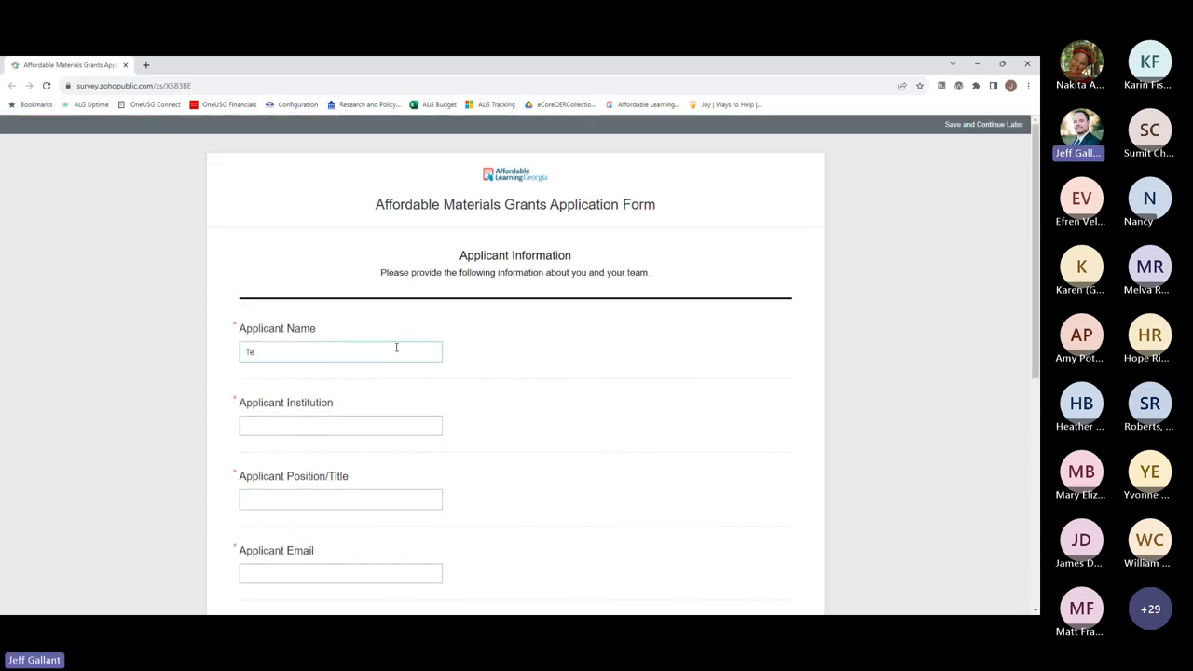
{"action": "type", "text": "st"}
{"action": "double_click", "coordinate": [286, 347]}
{"action": "key", "text": "ctrl+c"}
{"action": "left_click", "coordinate": [326, 432]}
{"action": "key", "text": "ctrl+v"}
{"action": "scroll", "coordinate": [326, 431], "scroll_direction": "down", "scroll_amount": 4}
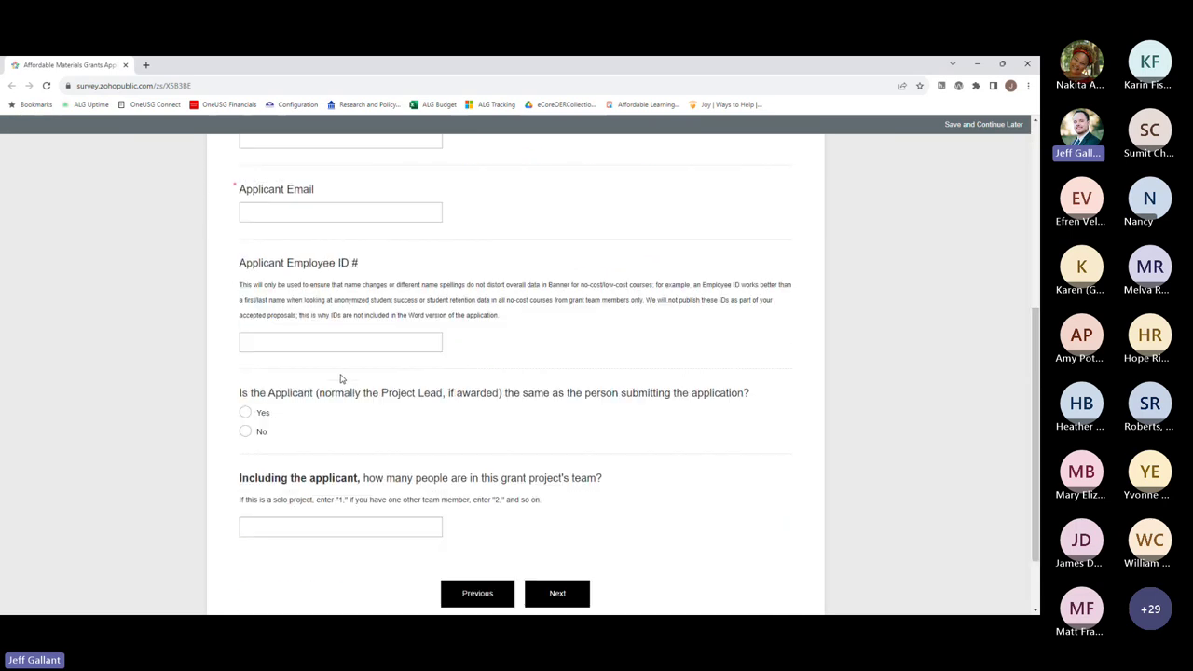
{"action": "scroll", "coordinate": [354, 252], "scroll_direction": "up", "scroll_amount": 2}
{"action": "left_click", "coordinate": [330, 322]}
{"action": "key", "text": "ctrl+v"}
- Fill in the applicant's email with a sample address and copy that address for reuse
{"action": "left_click", "coordinate": [314, 392]}
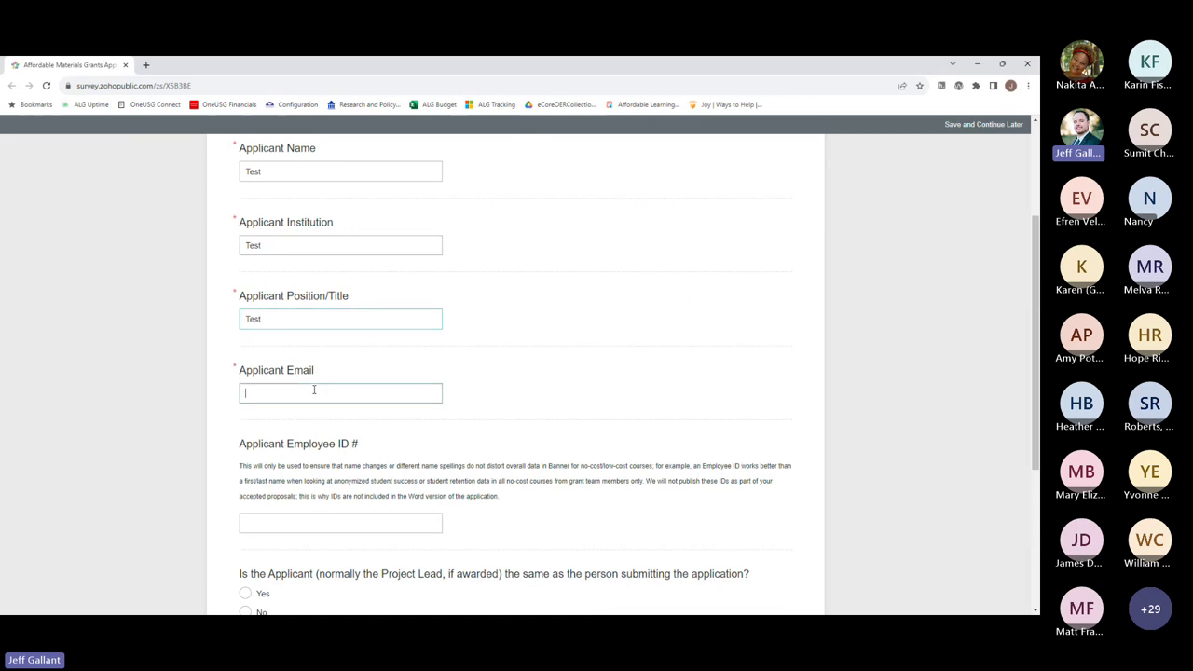
{"action": "type", "text": "Test@test.com"}
{"action": "key", "text": "ctrl+a"}
{"action": "key", "text": "ctrl+c"}
{"action": "left_click", "coordinate": [557, 362]}
- Review the employee ID question and answer No to the applicant being the submitter to examine the submitter fields
{"action": "scroll", "coordinate": [684, 336], "scroll_direction": "down", "scroll_amount": 2}
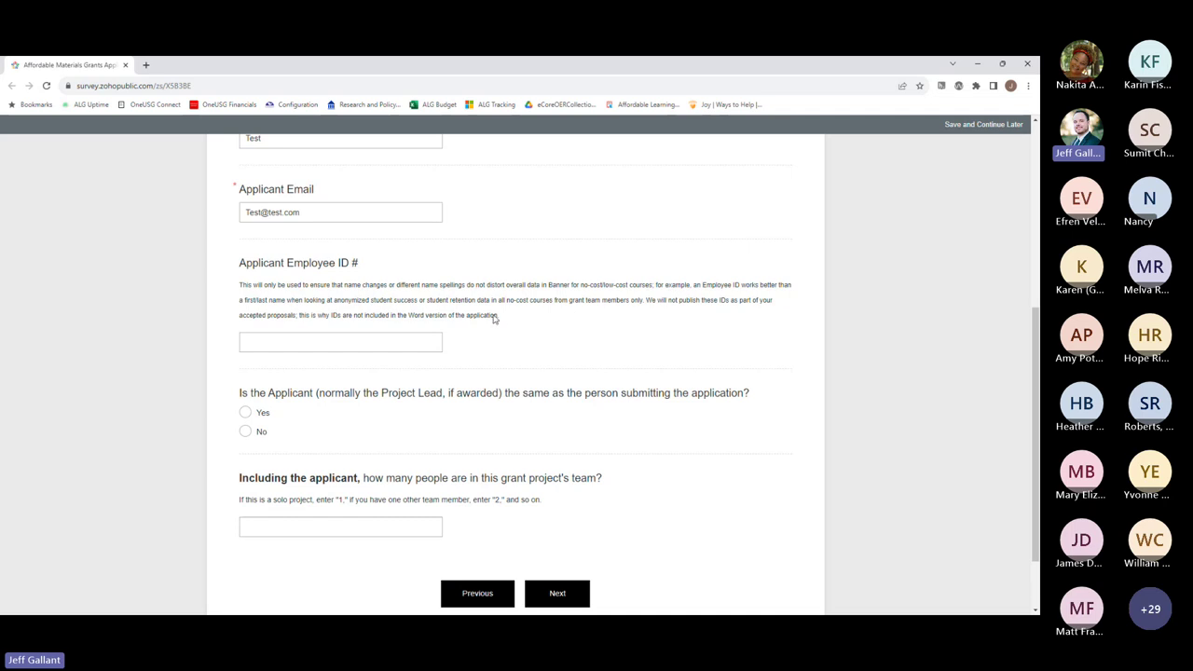
{"action": "scroll", "coordinate": [554, 367], "scroll_direction": "up", "scroll_amount": 2}
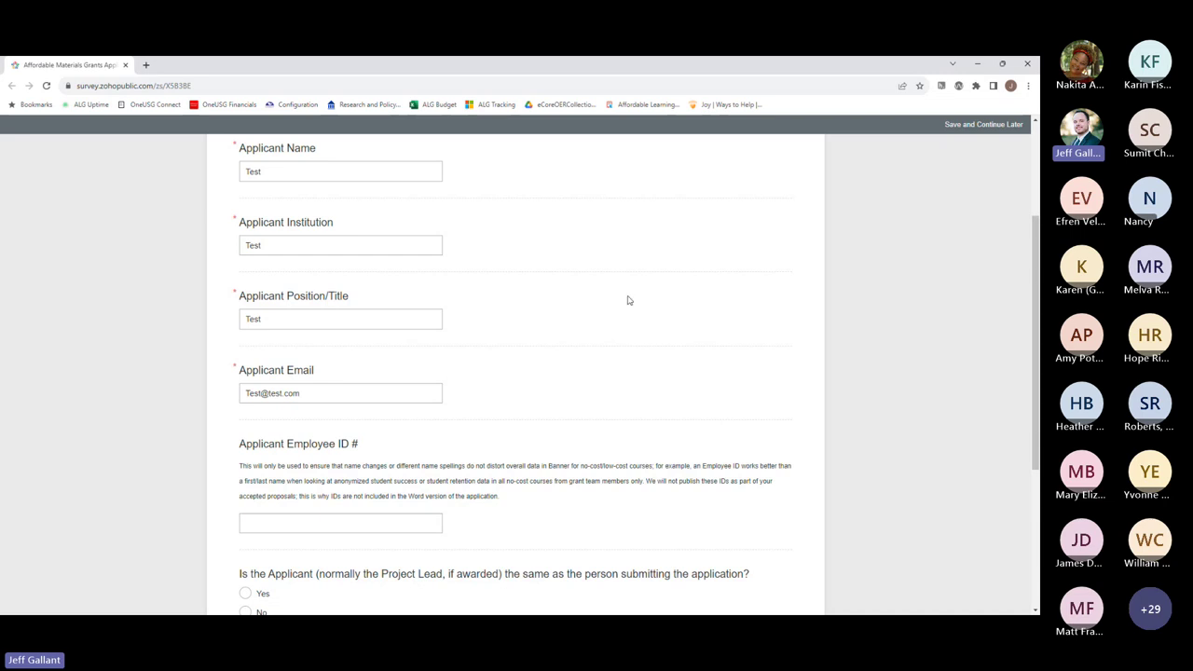
{"action": "scroll", "coordinate": [632, 306], "scroll_direction": "down", "scroll_amount": 3}
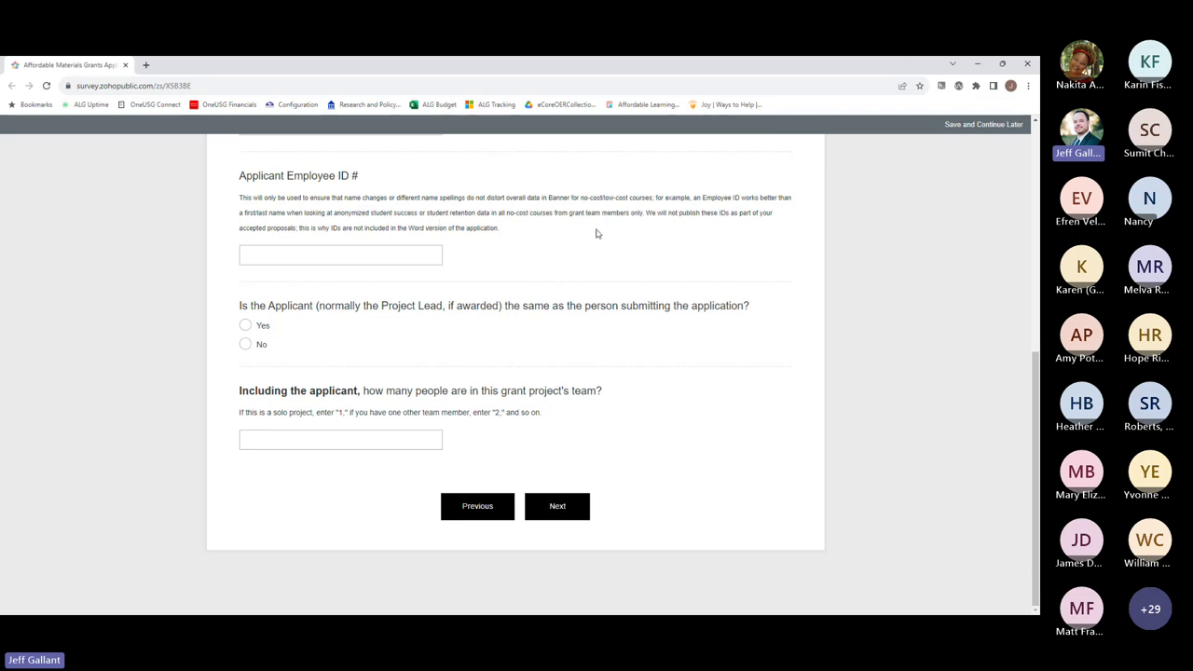
{"action": "left_click", "coordinate": [285, 253]}
{"action": "double_click", "coordinate": [248, 351]}
{"action": "left_click", "coordinate": [245, 344]}
{"action": "scroll", "coordinate": [359, 407], "scroll_direction": "down", "scroll_amount": 2}
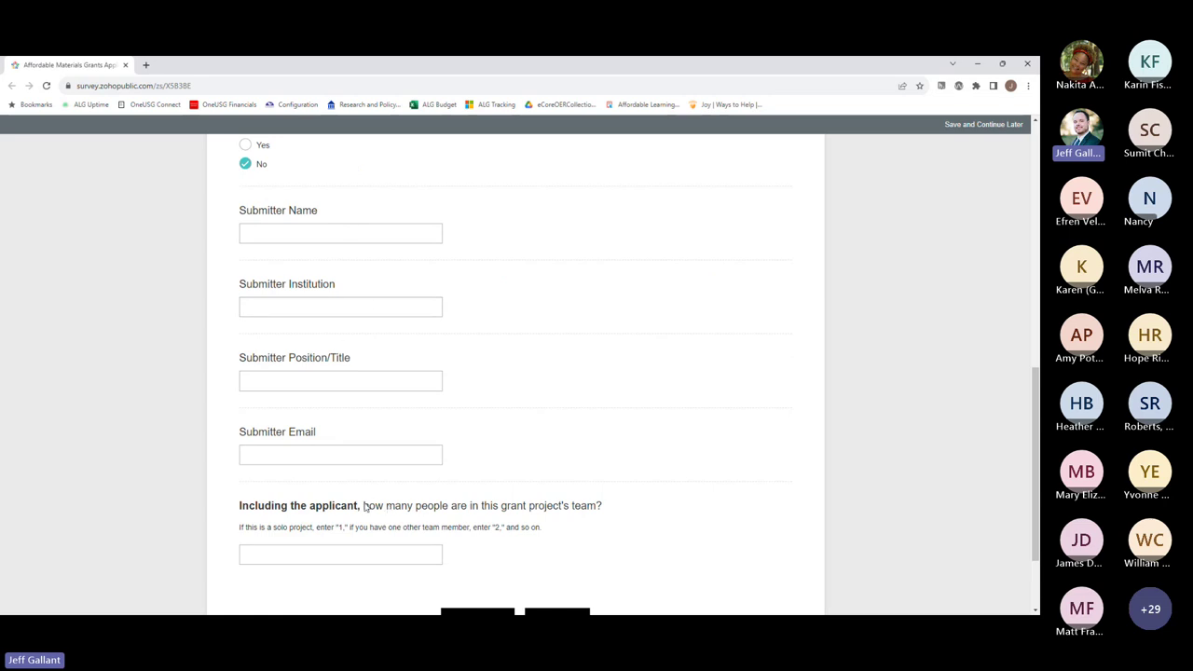
- Mark the applicant as the person submitting the application and set the project team size to 5
{"action": "scroll", "coordinate": [364, 506], "scroll_direction": "up", "scroll_amount": 2}
{"action": "left_click", "coordinate": [246, 326]}
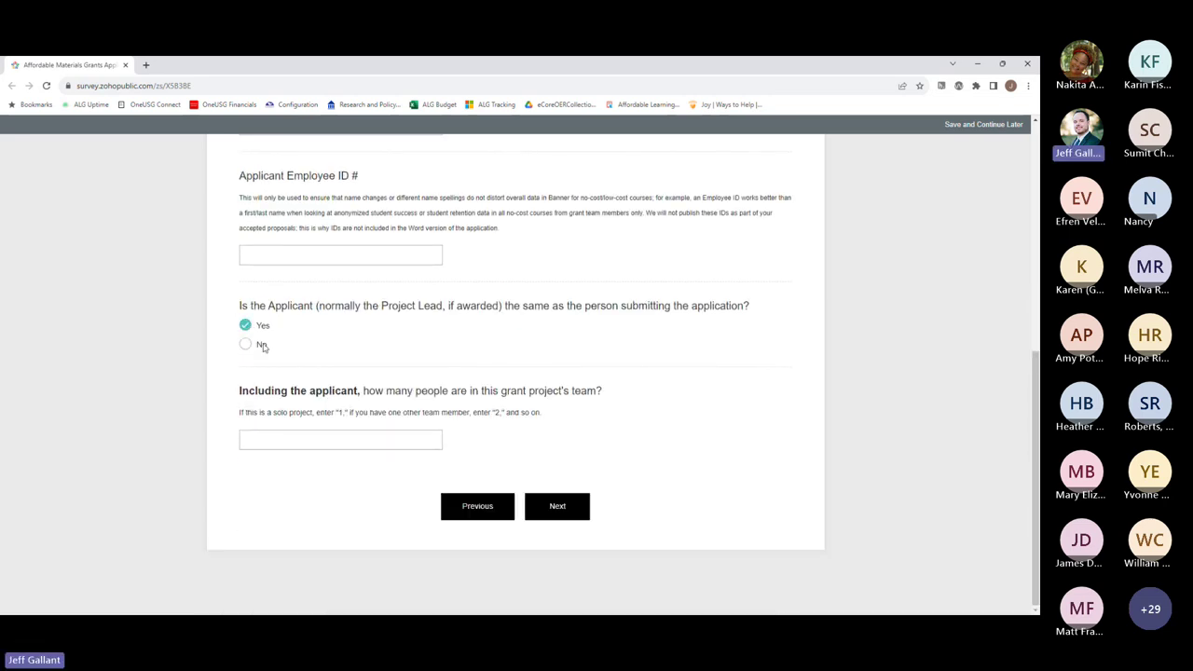
{"action": "left_click", "coordinate": [316, 434]}
{"action": "type", "text": "2"}
{"action": "double_click", "coordinate": [287, 438]}
{"action": "type", "text": "5"}
{"action": "left_click", "coordinate": [558, 508]}
- Examine the name, email and employee ID fields for the team members, including the note on how employee IDs are used
{"action": "scroll", "coordinate": [587, 429], "scroll_direction": "down", "scroll_amount": 2}
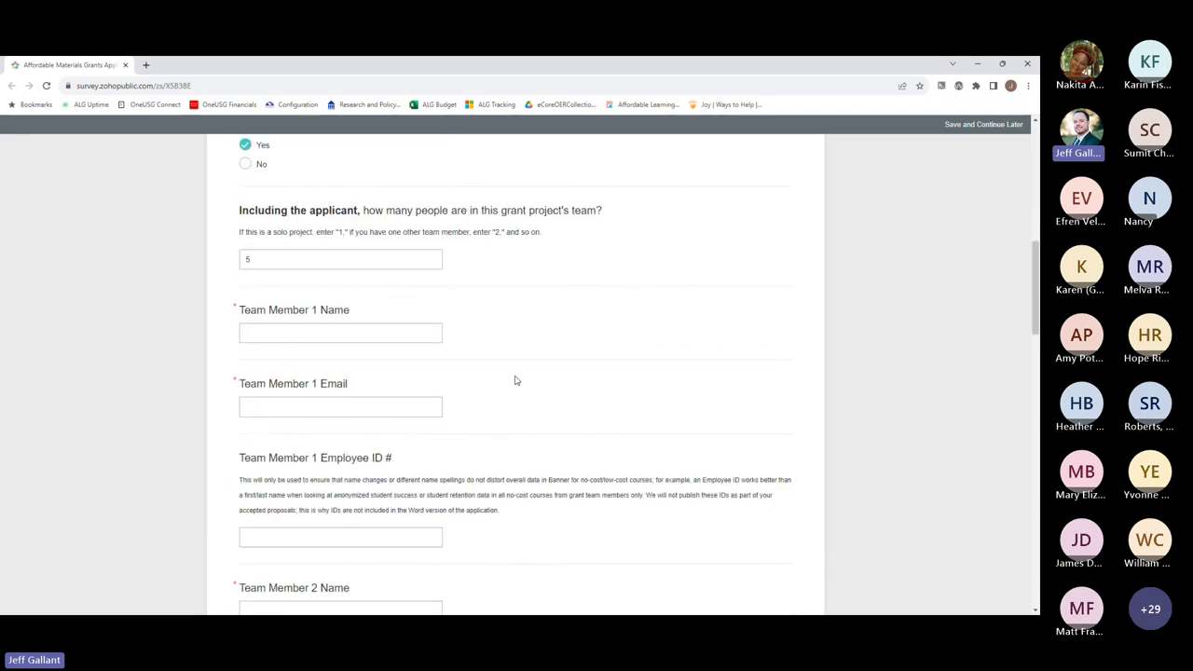
{"action": "scroll", "coordinate": [363, 294], "scroll_direction": "down", "scroll_amount": 2}
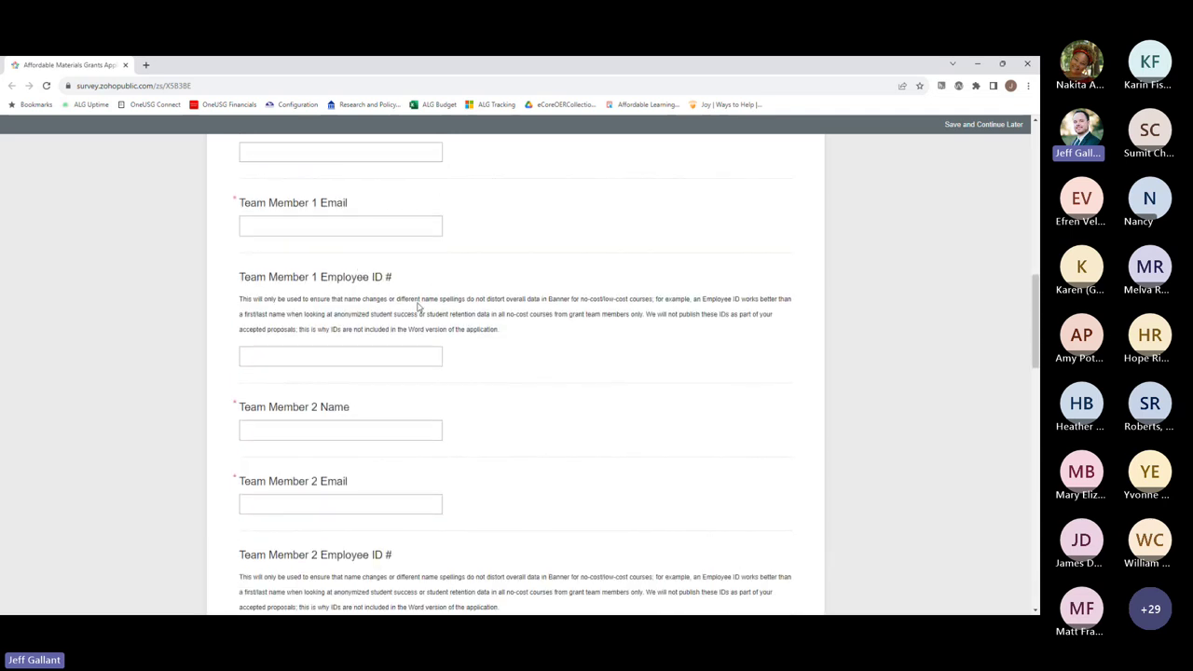
{"action": "scroll", "coordinate": [424, 354], "scroll_direction": "up", "scroll_amount": 2}
{"action": "scroll", "coordinate": [416, 532], "scroll_direction": "down", "scroll_amount": 2}
{"action": "left_click_drag", "start_coordinate": [237, 307], "coordinate": [542, 331]}
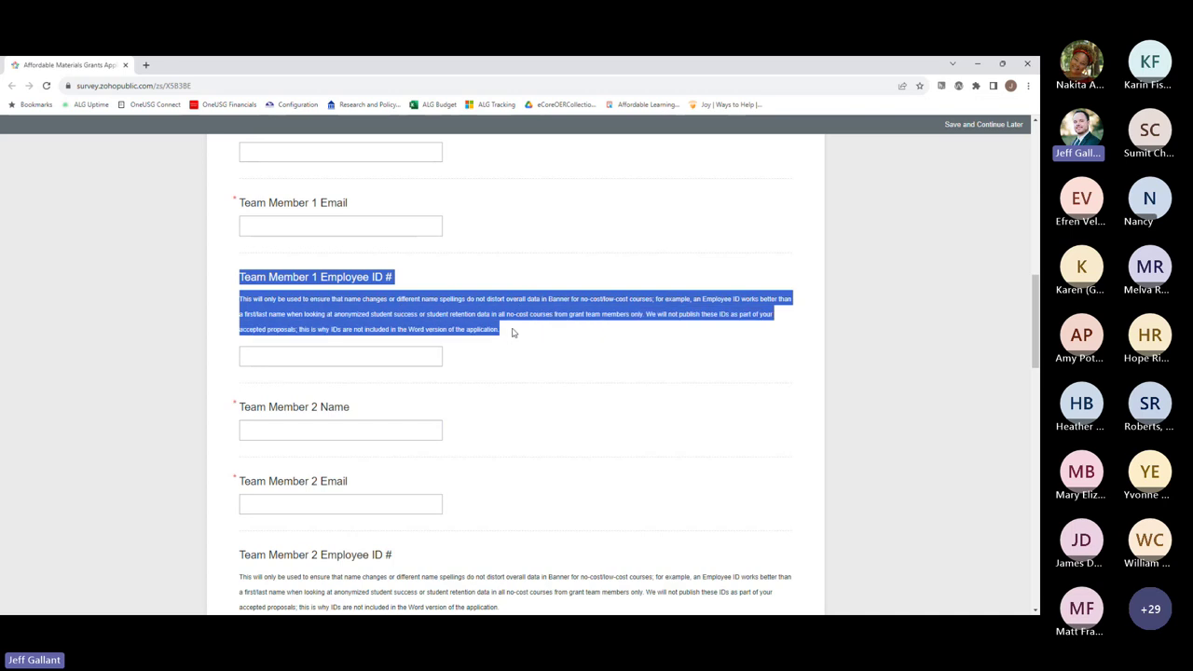
{"action": "left_click", "coordinate": [515, 331]}
{"action": "left_click_drag", "start_coordinate": [519, 333], "coordinate": [234, 303]}
{"action": "left_click", "coordinate": [322, 280]}
{"action": "left_click_drag", "start_coordinate": [299, 279], "coordinate": [413, 282]}
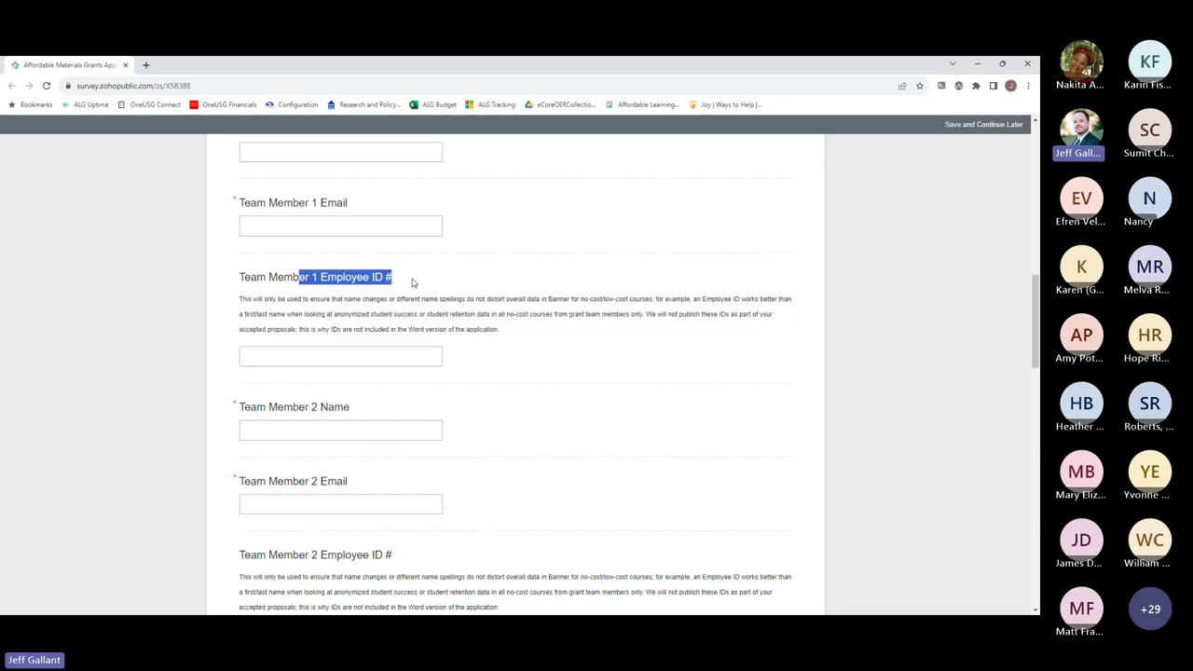
{"action": "left_click", "coordinate": [413, 283]}
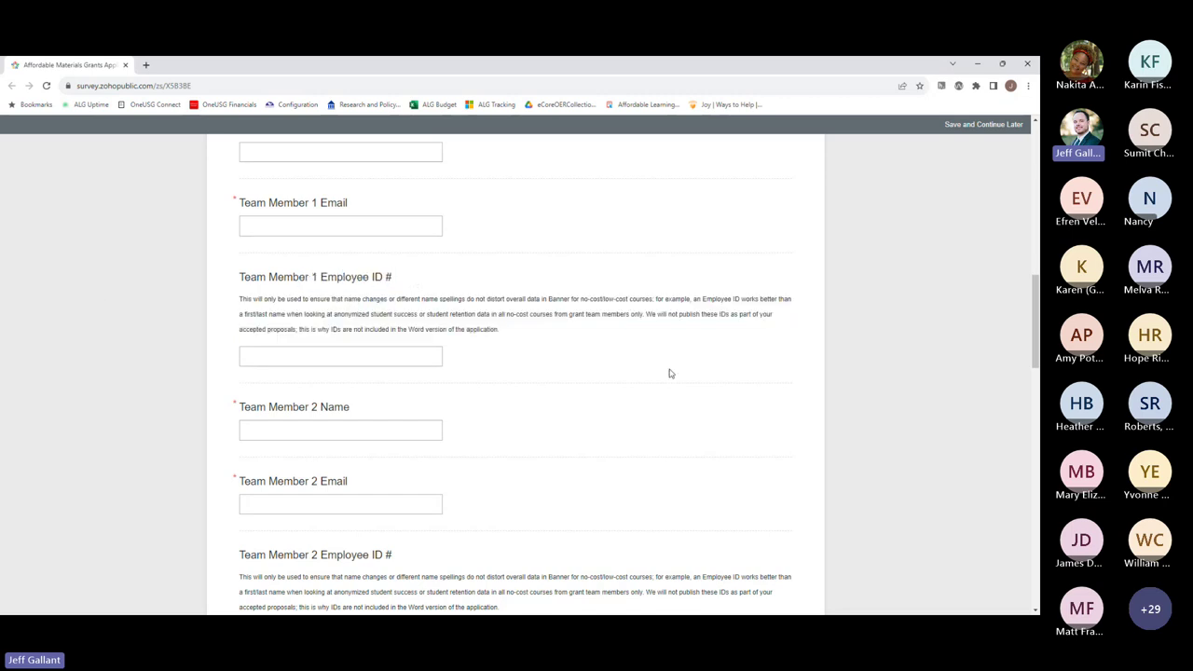
{"action": "scroll", "coordinate": [617, 377], "scroll_direction": "down", "scroll_amount": 2}
{"action": "scroll", "coordinate": [617, 376], "scroll_direction": "up", "scroll_amount": 2}
{"action": "left_click_drag", "start_coordinate": [240, 277], "coordinate": [338, 276]}
{"action": "triple_click", "coordinate": [394, 276]}
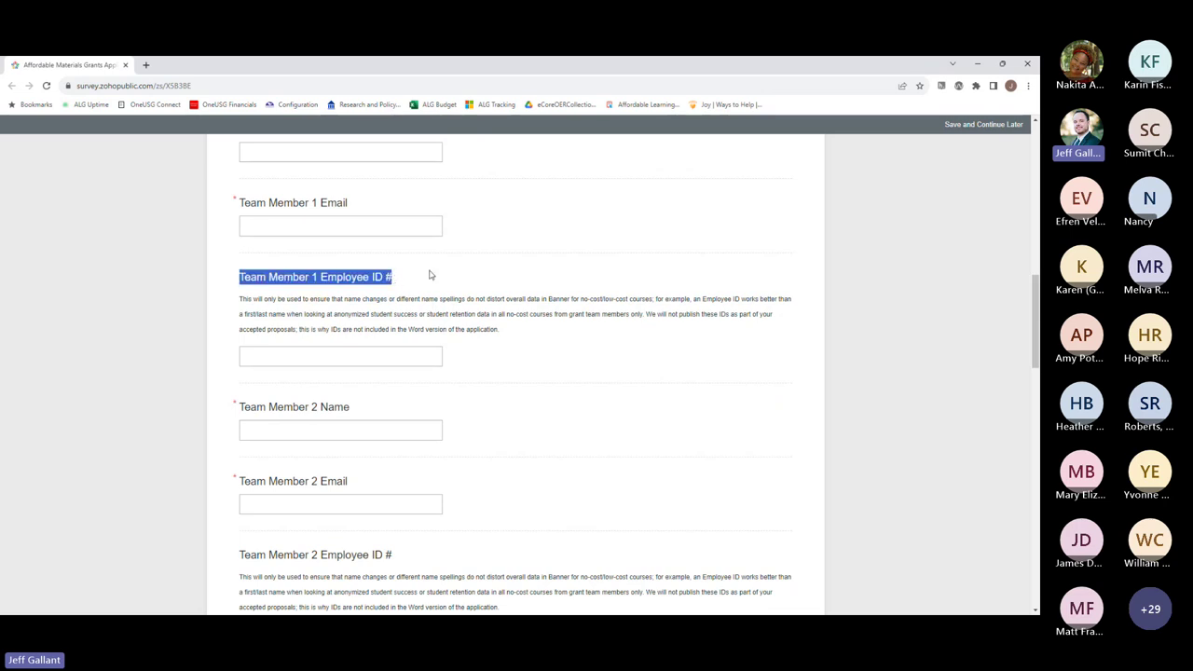
{"action": "left_click", "coordinate": [363, 277]}
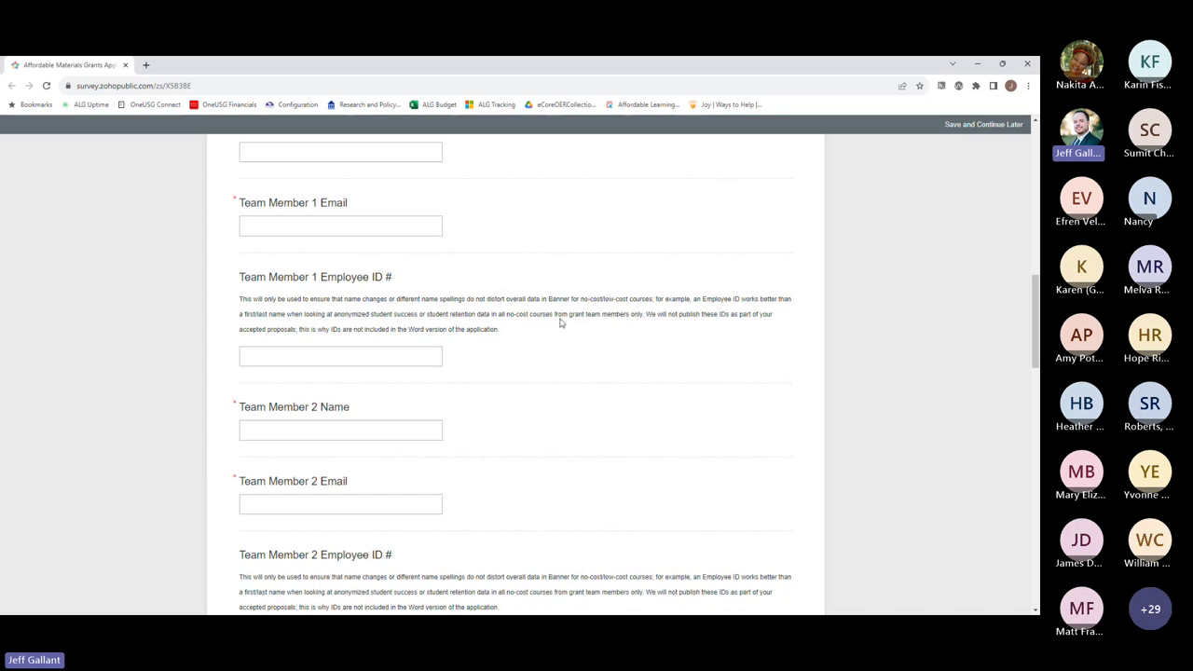
{"action": "scroll", "coordinate": [546, 389], "scroll_direction": "up", "scroll_amount": 2}
{"action": "scroll", "coordinate": [546, 391], "scroll_direction": "down", "scroll_amount": 5}
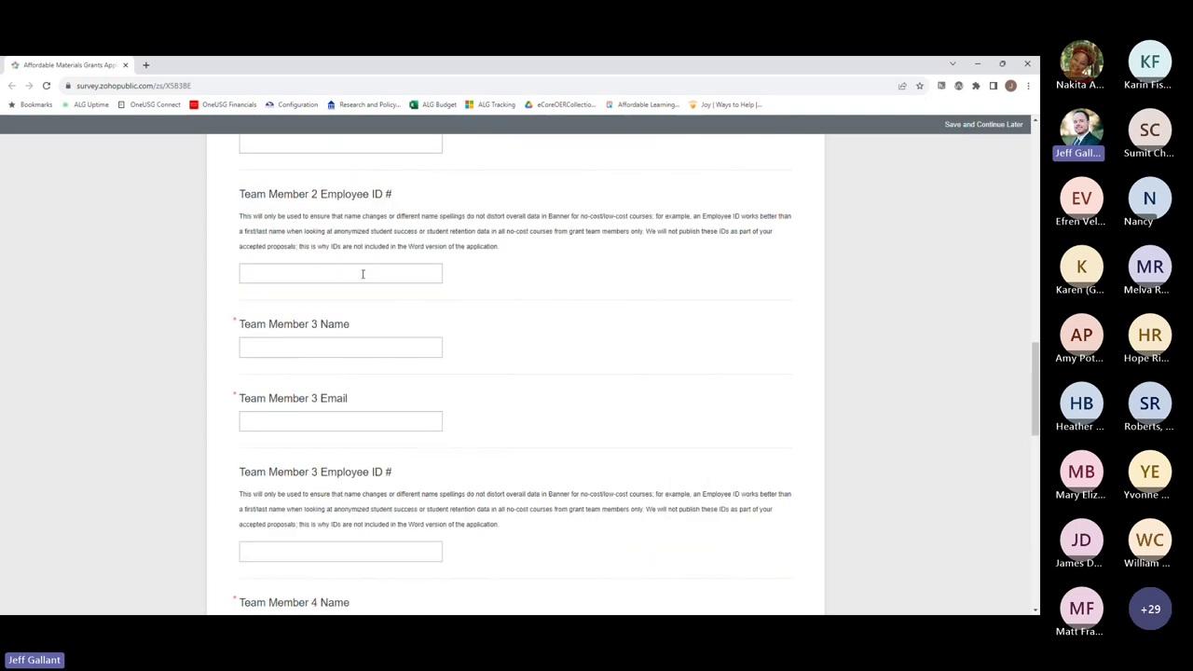
{"action": "left_click", "coordinate": [319, 270]}
{"action": "scroll", "coordinate": [628, 320], "scroll_direction": "down", "scroll_amount": 6}
{"action": "scroll", "coordinate": [361, 372], "scroll_direction": "up", "scroll_amount": 4}
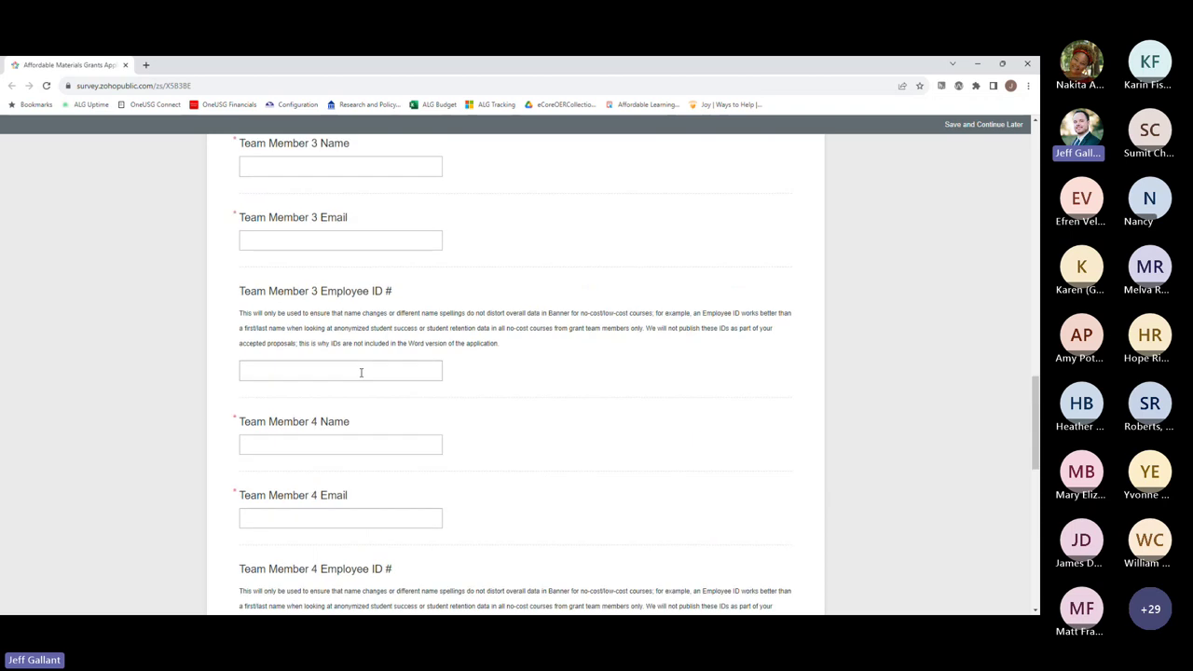
- Paste the copied sample email into the name and email fields of team members 1 and 2, leaving employee IDs blank
{"action": "scroll", "coordinate": [361, 372], "scroll_direction": "up", "scroll_amount": 8}
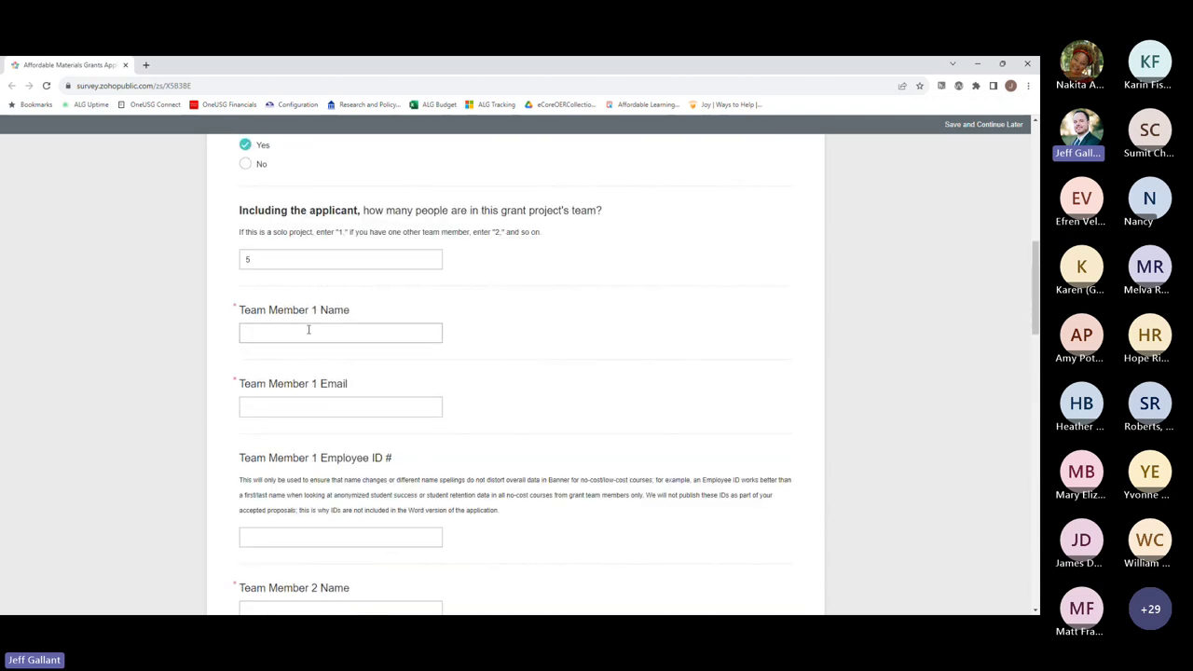
{"action": "key", "text": "ctrl+v"}
{"action": "key", "text": "Tab"}
{"action": "key", "text": "ctrl+v"}
{"action": "key", "text": "Tab"}
{"action": "key", "text": "Tab"}
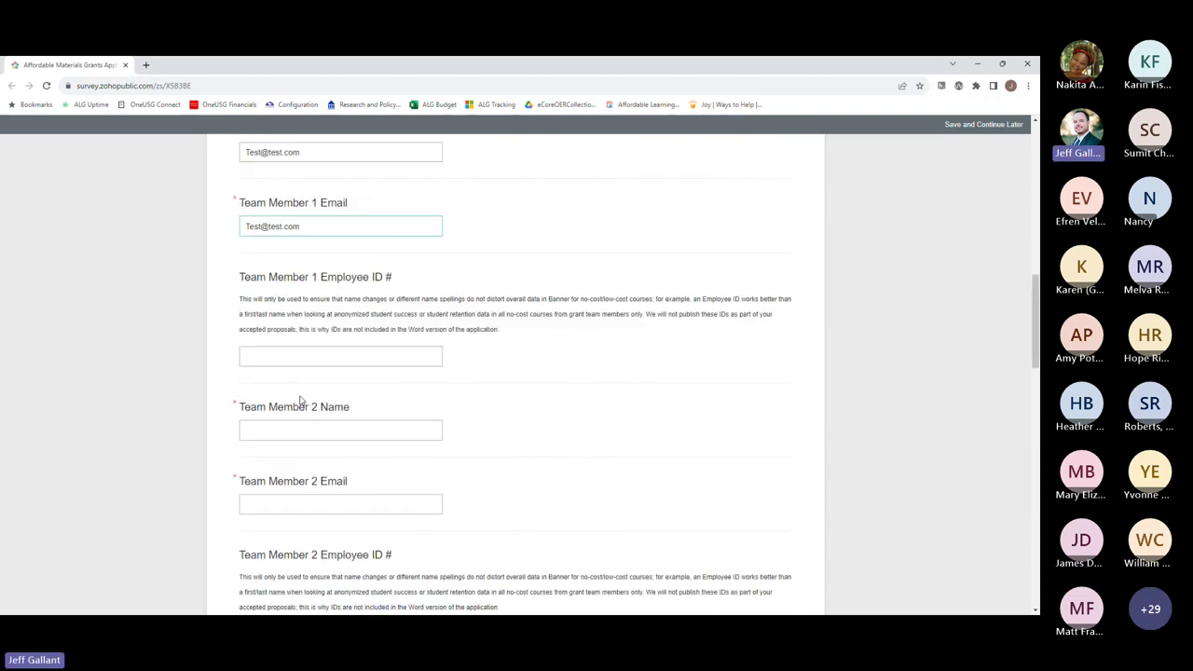
{"action": "key", "text": "ctrl+v"}
{"action": "key", "text": "Tab"}
{"action": "key", "text": "ctrl+v"}
- Paste the copied sample email into the name and email fields of team members 3 and 4, leaving employee IDs blank
{"action": "scroll", "coordinate": [317, 447], "scroll_direction": "down", "scroll_amount": 5}
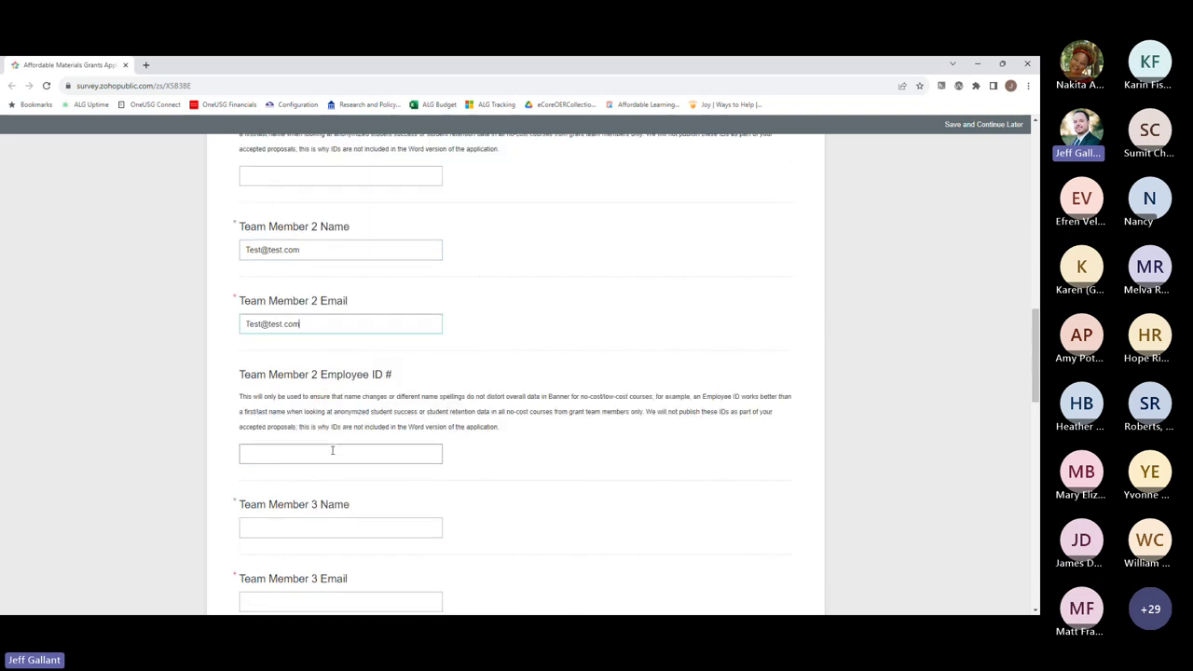
{"action": "key", "text": "Tab"}
{"action": "key", "text": "Tab"}
{"action": "key", "text": "ctrl+v"}
{"action": "key", "text": "Tab"}
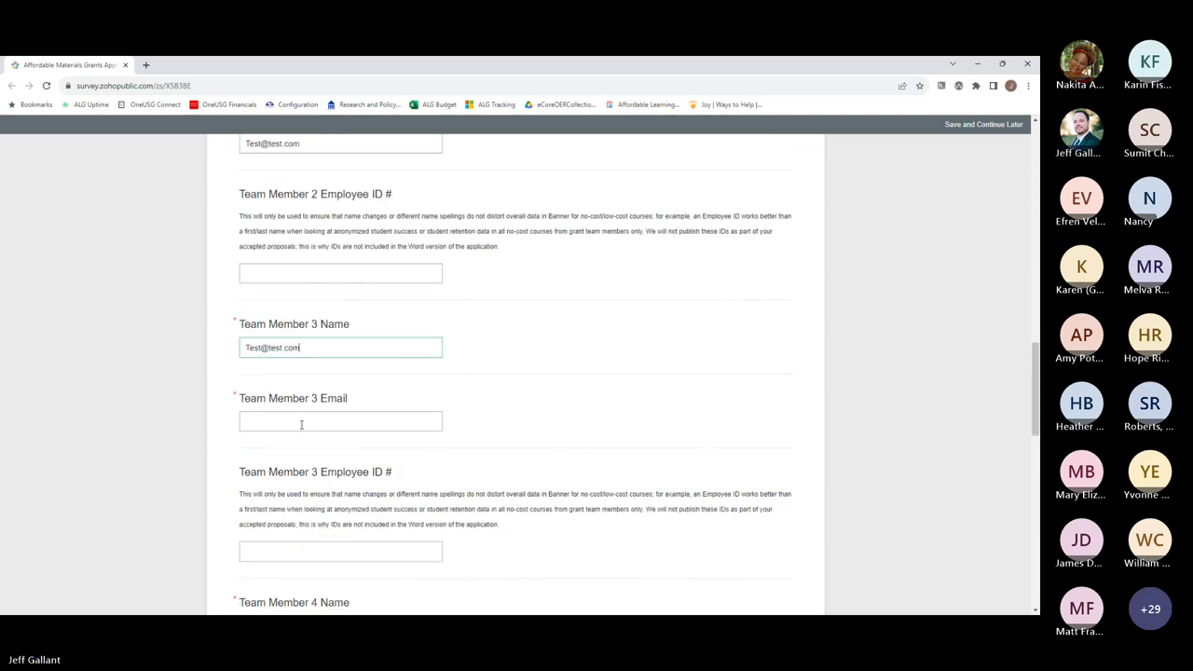
{"action": "key", "text": "ctrl+v"}
{"action": "scroll", "coordinate": [323, 400], "scroll_direction": "down", "scroll_amount": 2}
{"action": "key", "text": "Tab"}
{"action": "key", "text": "Tab"}
{"action": "key", "text": "ctrl+v"}
{"action": "key", "text": "Tab"}
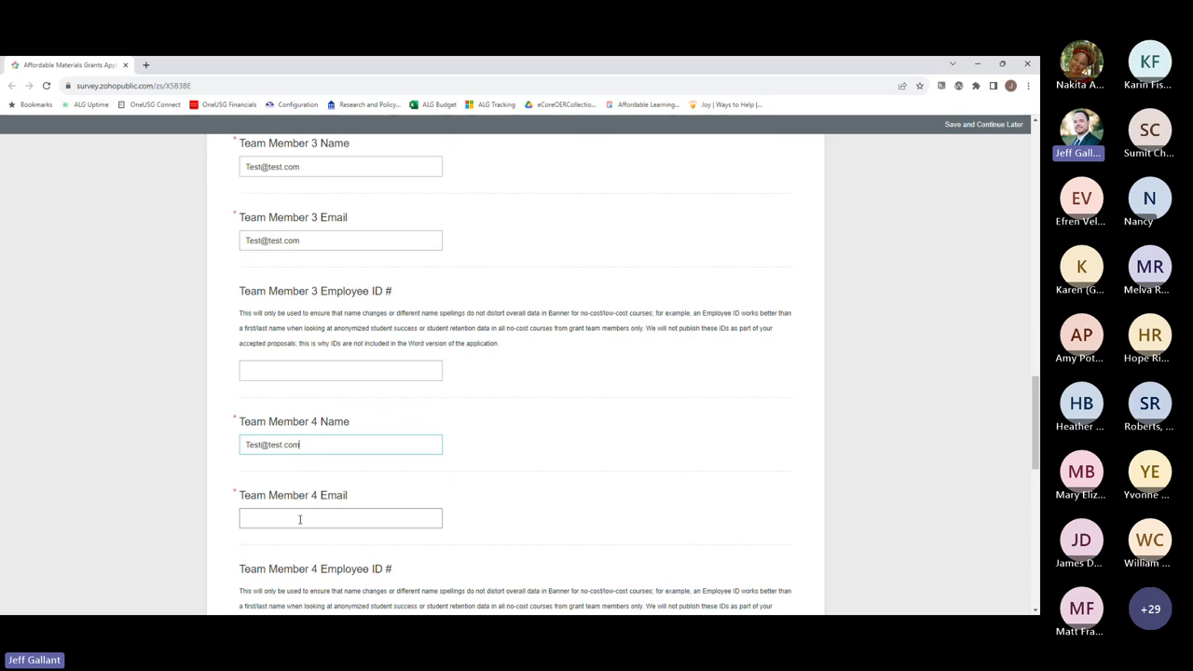
{"action": "key", "text": "ctrl+v"}
- Leave the remaining employee ID fields blank and continue to the course information page
{"action": "scroll", "coordinate": [365, 435], "scroll_direction": "down", "scroll_amount": 1}
{"action": "scroll", "coordinate": [364, 436], "scroll_direction": "down", "scroll_amount": 10}
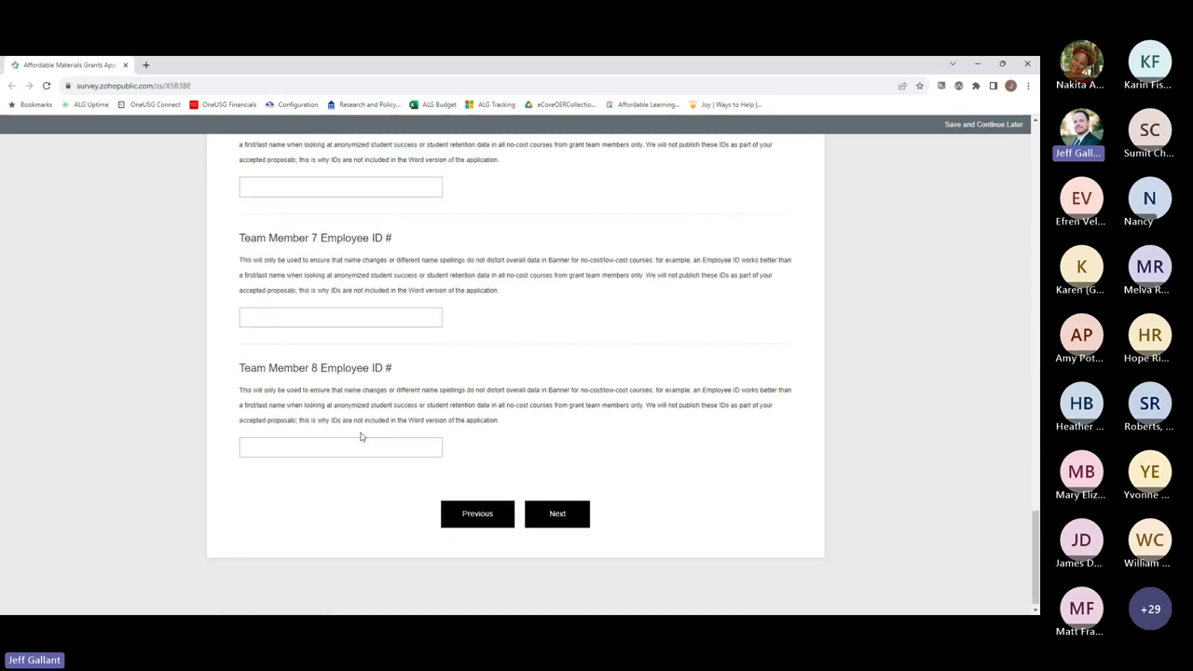
{"action": "left_click", "coordinate": [565, 518]}
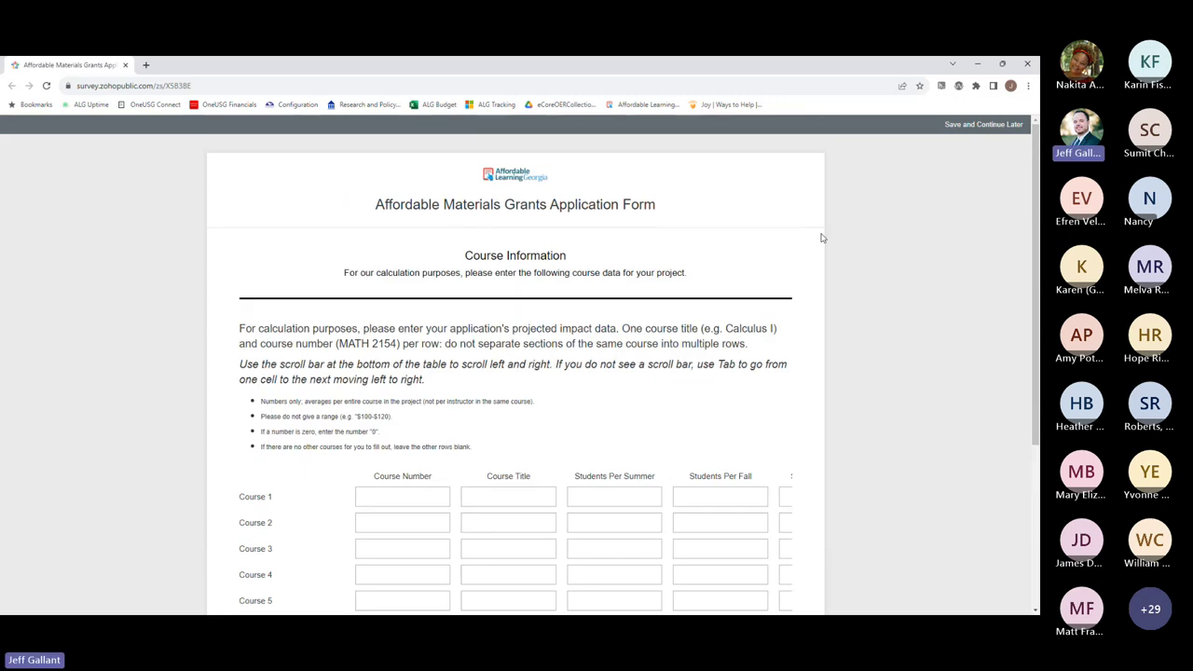
- Enter NURS4111 as the course number and Nursing Research as the course title for Course 1
{"action": "scroll", "coordinate": [824, 241], "scroll_direction": "down", "scroll_amount": 2}
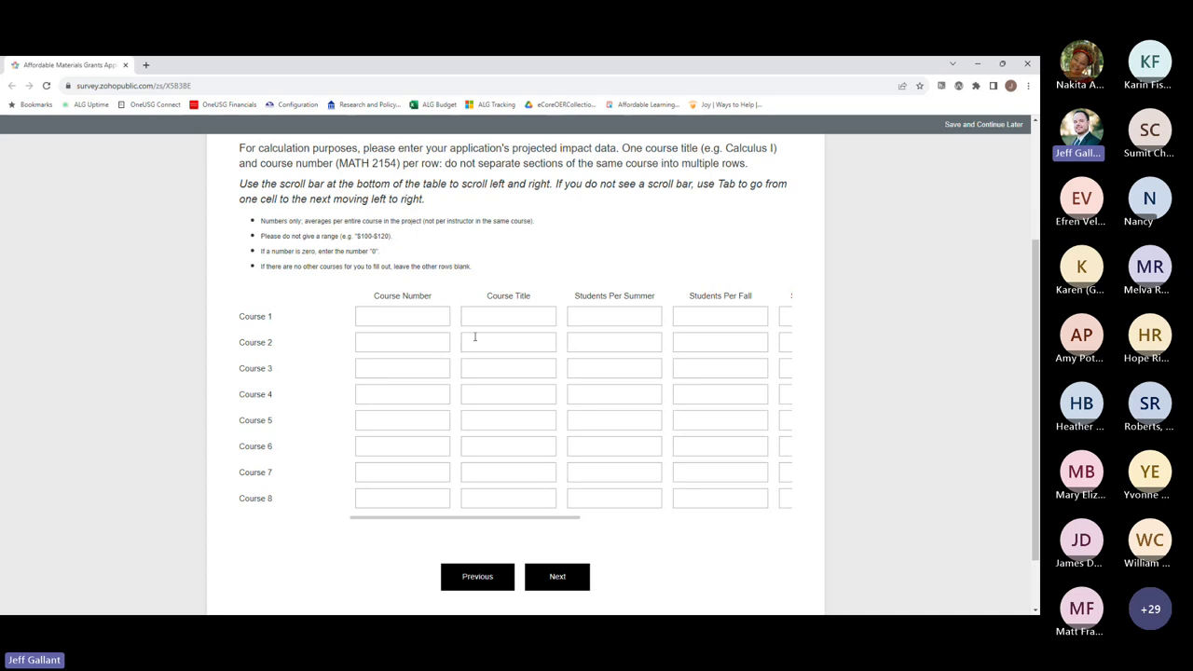
{"action": "left_click", "coordinate": [427, 322]}
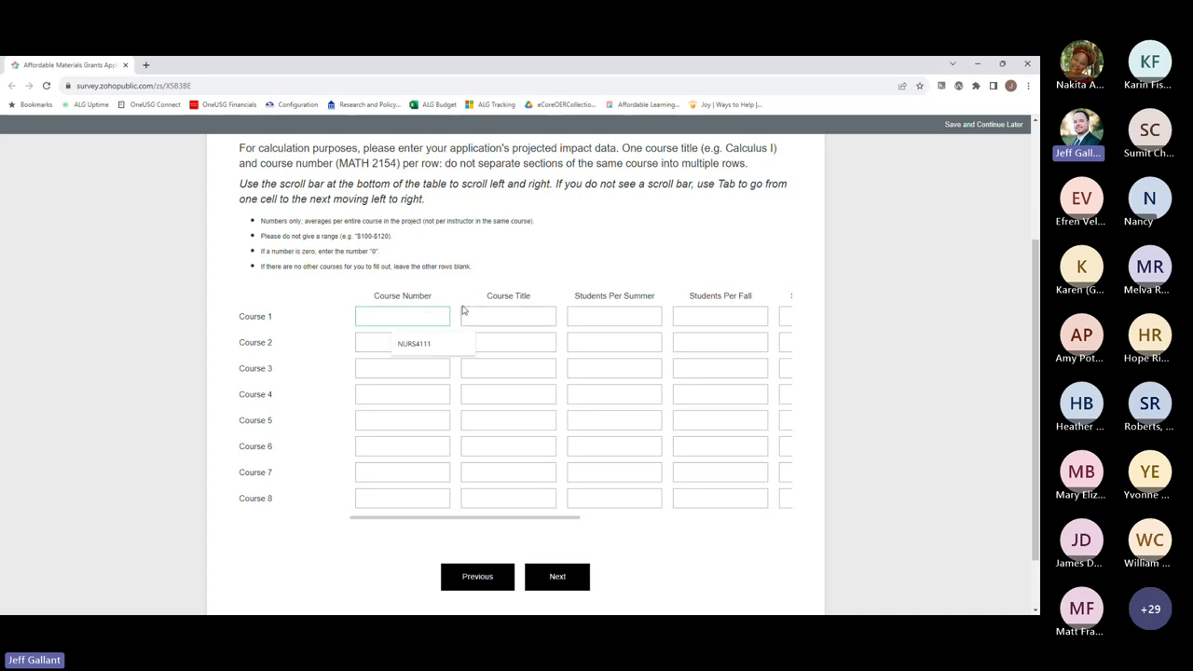
{"action": "left_click", "coordinate": [414, 344]}
{"action": "left_click", "coordinate": [508, 317]}
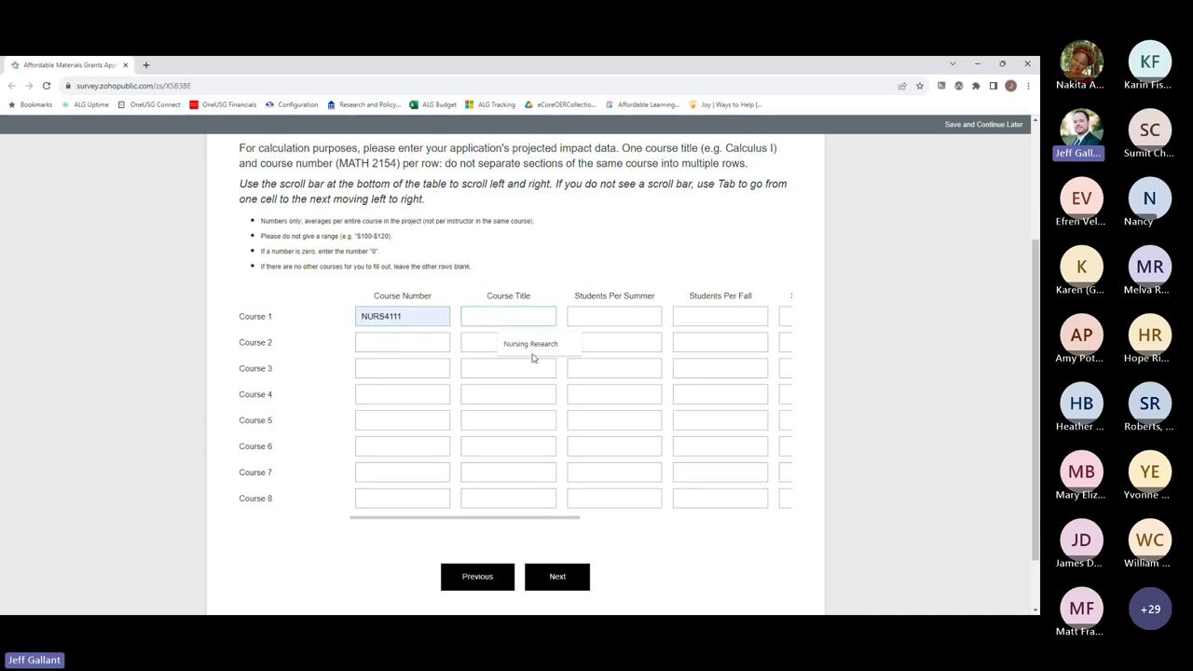
{"action": "left_click", "coordinate": [533, 357]}
- Set Course 1's student numbers to 250 for summer, 20 for fall and 20 for spring
{"action": "left_click", "coordinate": [578, 317]}
{"action": "left_click", "coordinate": [612, 344]}
{"action": "left_click", "coordinate": [688, 313]}
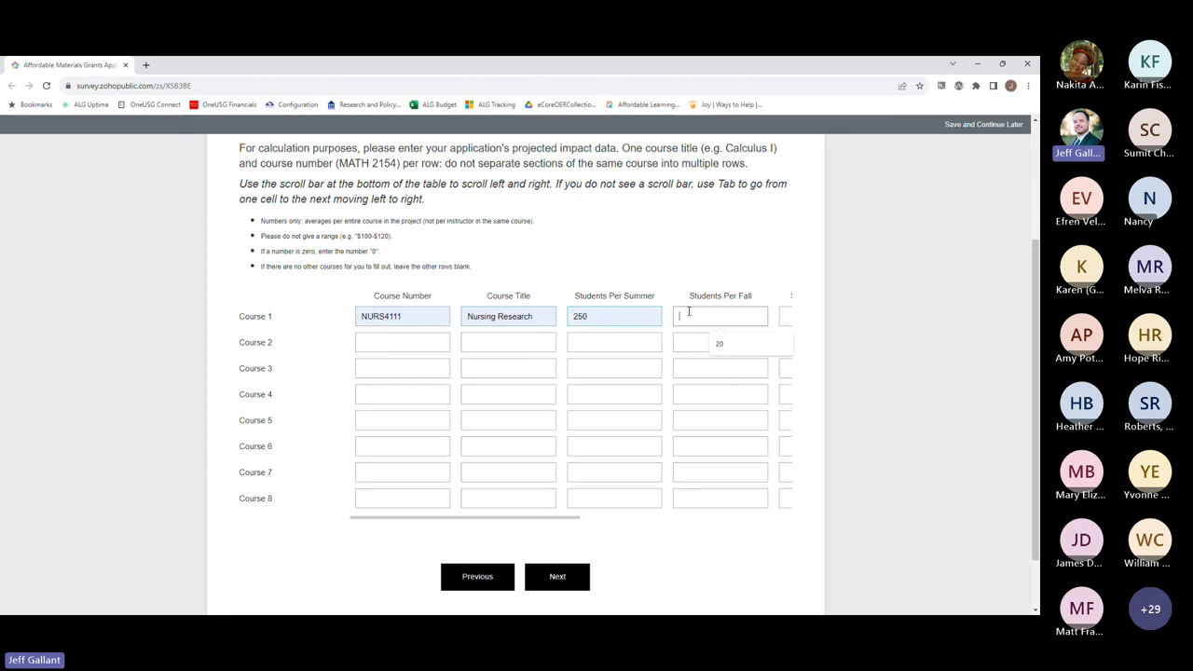
{"action": "left_click", "coordinate": [722, 344]}
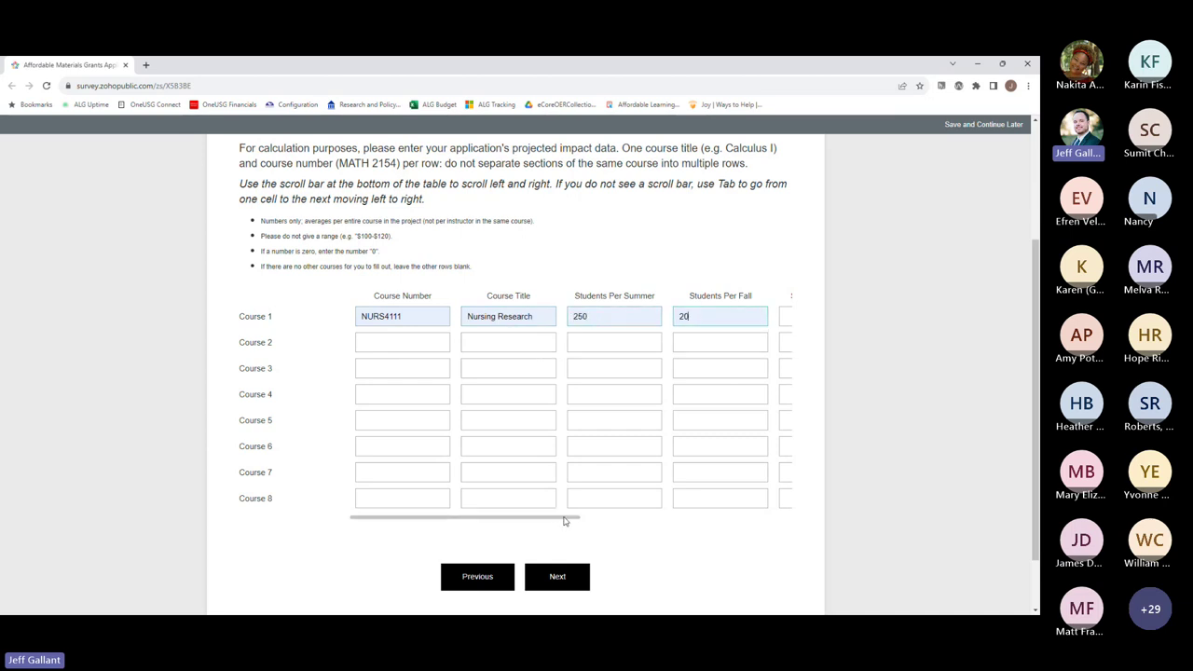
{"action": "left_click_drag", "start_coordinate": [564, 521], "coordinate": [612, 522]}
{"action": "left_click", "coordinate": [717, 311]}
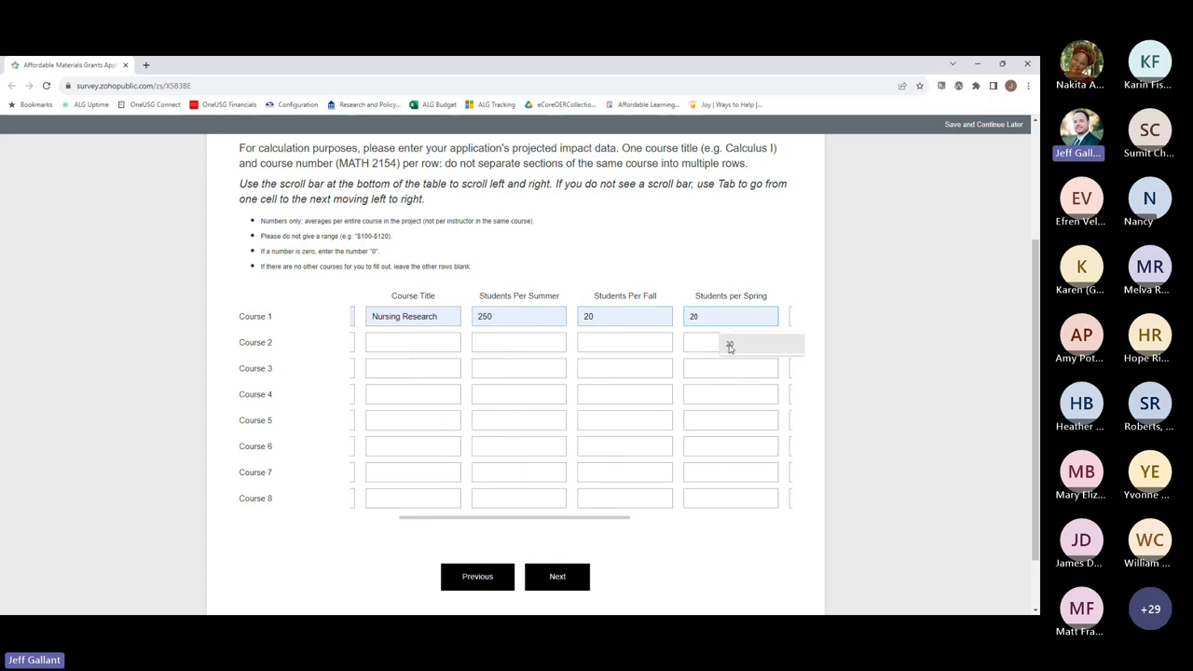
{"action": "left_click", "coordinate": [730, 346]}
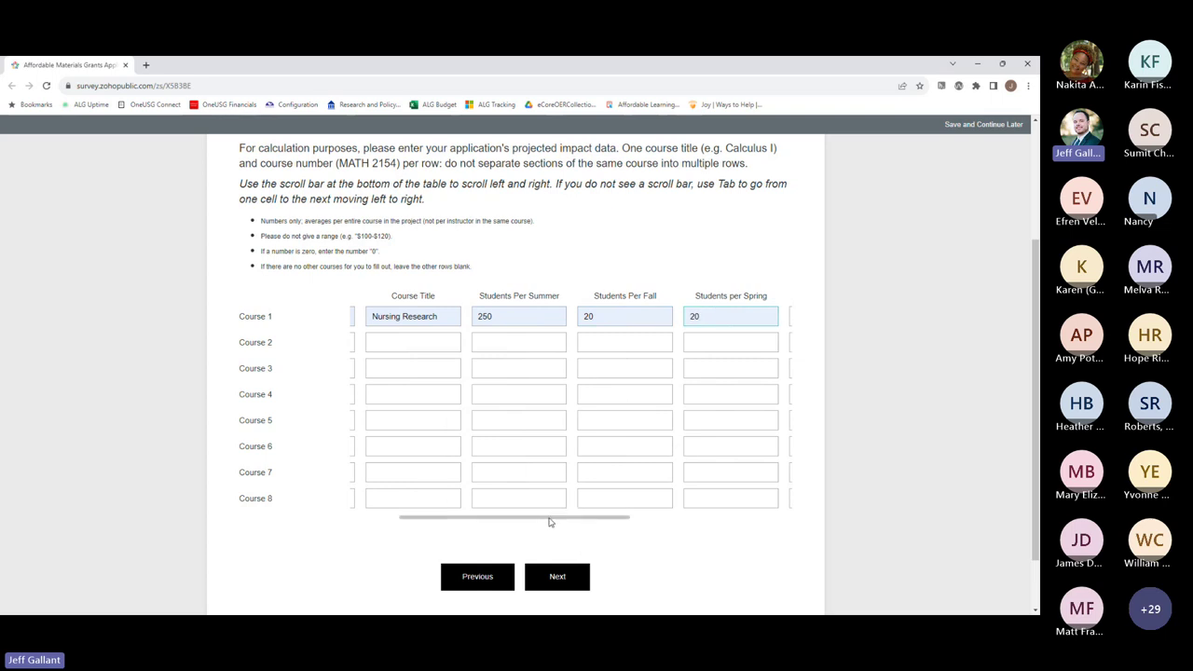
- Review Course 1's yearly total and savings fields and continue to the other application questions
{"action": "left_click_drag", "start_coordinate": [549, 522], "coordinate": [794, 515]}
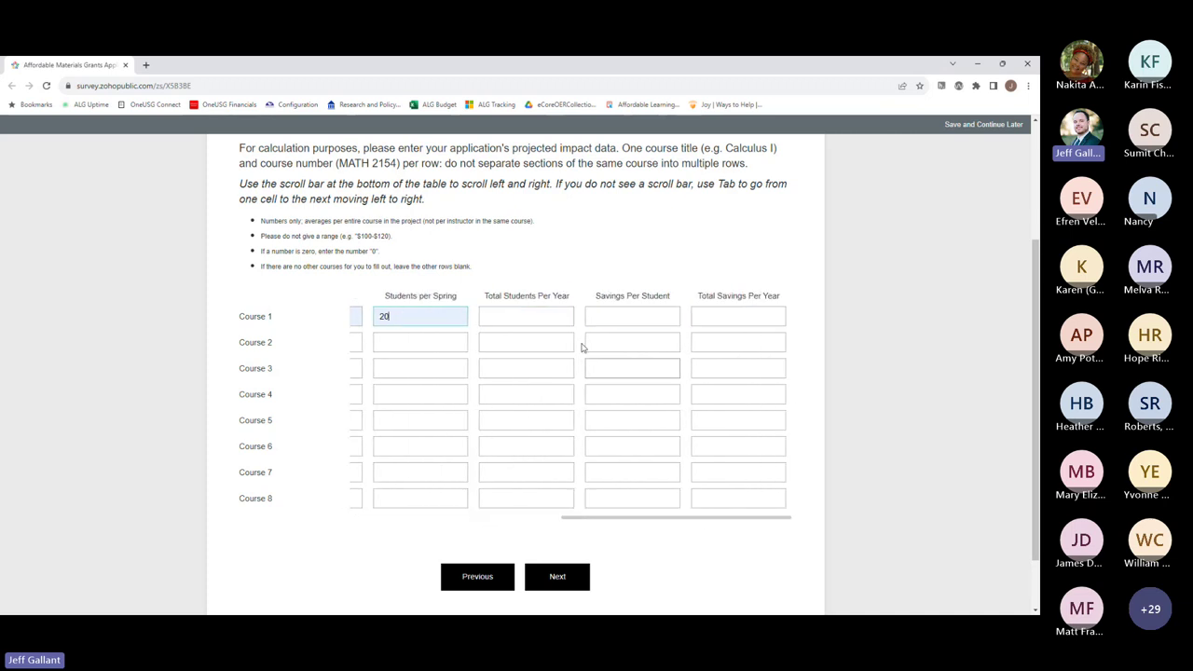
{"action": "left_click", "coordinate": [552, 315]}
{"action": "left_click", "coordinate": [576, 588]}
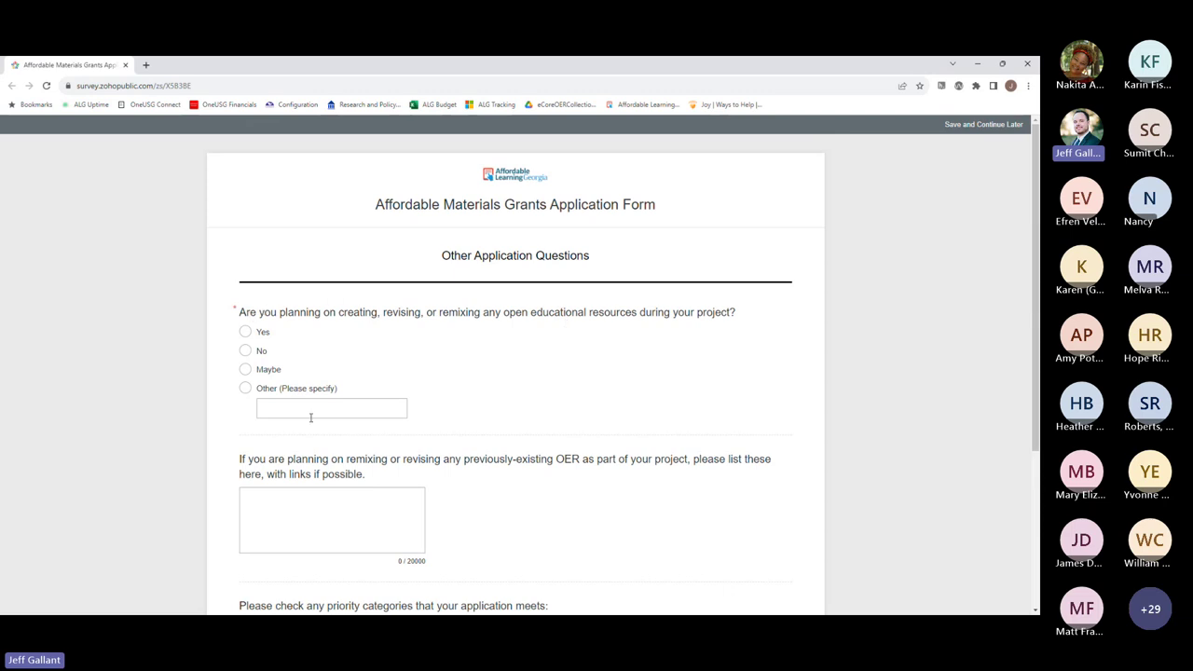
- Answer Yes to creating, revising or remixing open educational resources, and leave the list of previously existing OER blank
{"action": "left_click", "coordinate": [245, 334]}
{"action": "scroll", "coordinate": [748, 388], "scroll_direction": "down", "scroll_amount": 3}
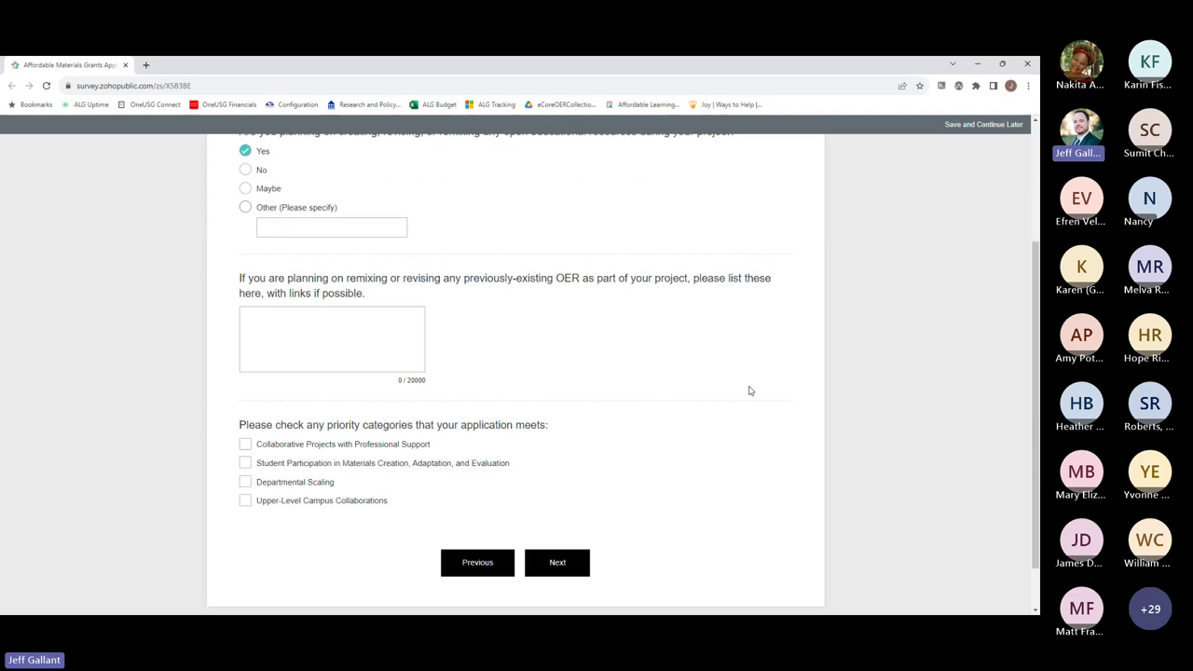
{"action": "scroll", "coordinate": [743, 388], "scroll_direction": "up", "scroll_amount": 3}
{"action": "scroll", "coordinate": [620, 368], "scroll_direction": "down", "scroll_amount": 3}
{"action": "scroll", "coordinate": [565, 341], "scroll_direction": "up", "scroll_amount": 3}
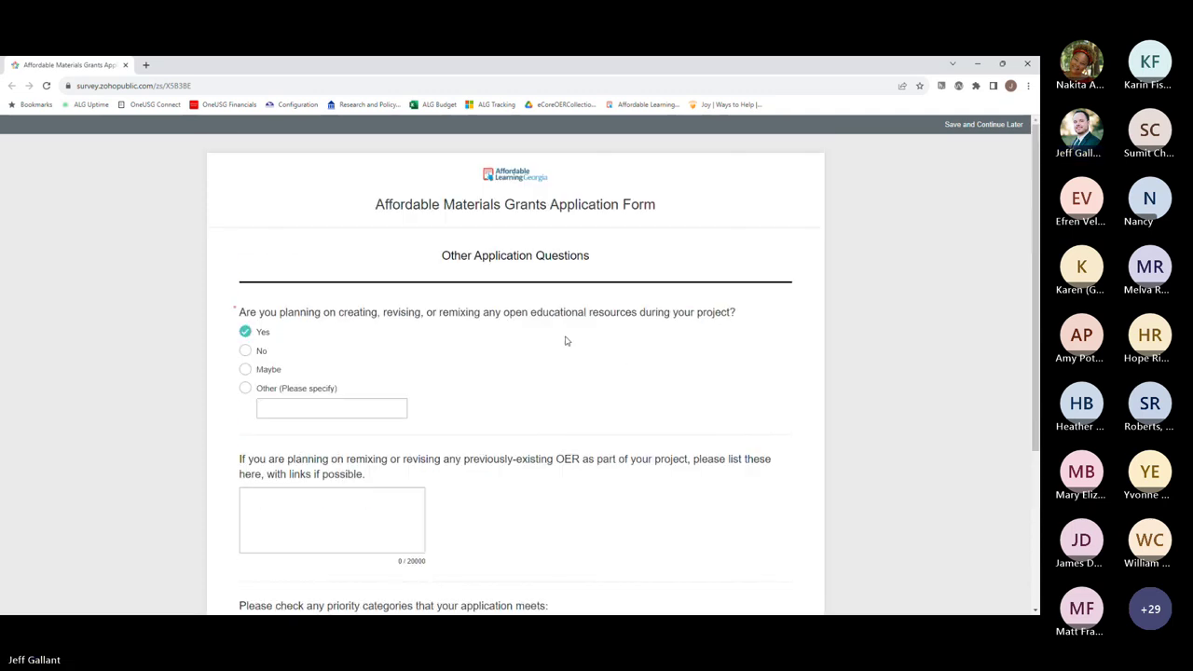
{"action": "scroll", "coordinate": [510, 399], "scroll_direction": "down", "scroll_amount": 3}
{"action": "left_click", "coordinate": [328, 325]}
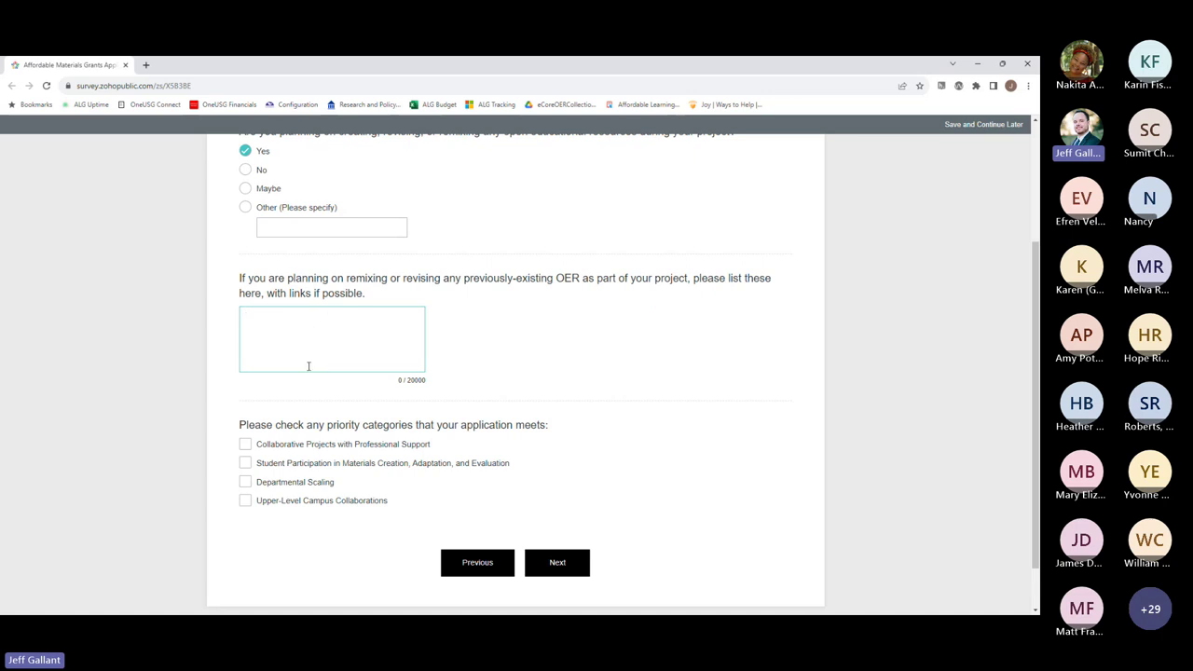
- Mark Departmental Scaling as the priority category the application meets and continue to the document upload page
{"action": "scroll", "coordinate": [298, 373], "scroll_direction": "down", "scroll_amount": 1}
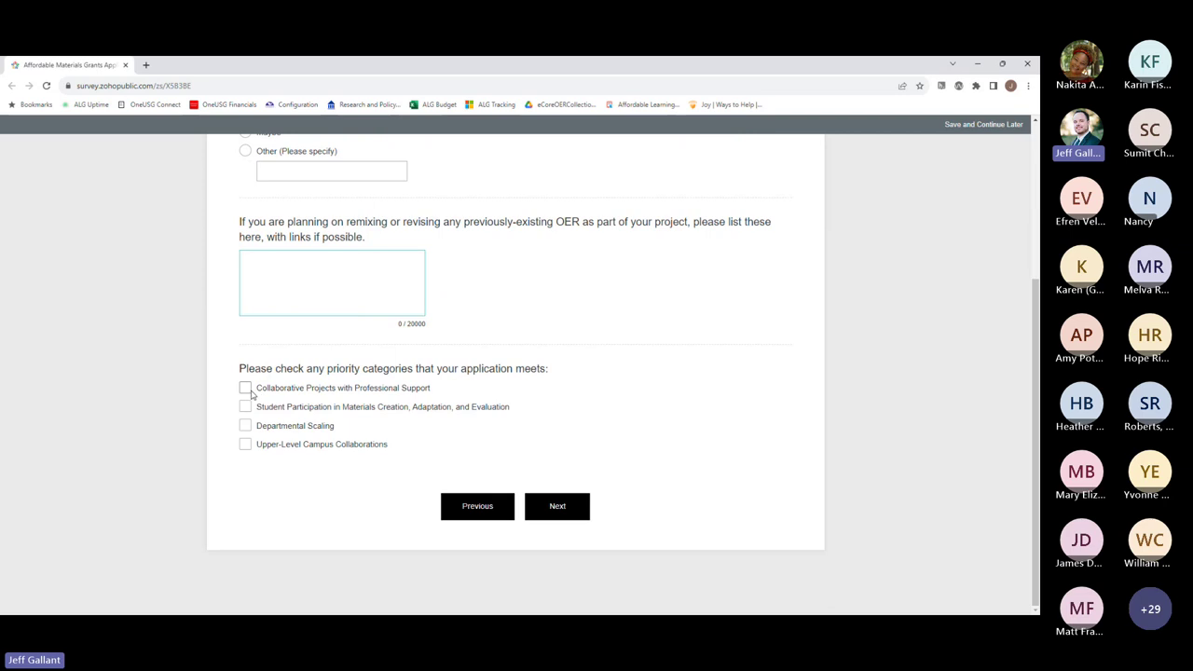
{"action": "left_click", "coordinate": [246, 427]}
{"action": "scroll", "coordinate": [329, 471], "scroll_direction": "up", "scroll_amount": 2}
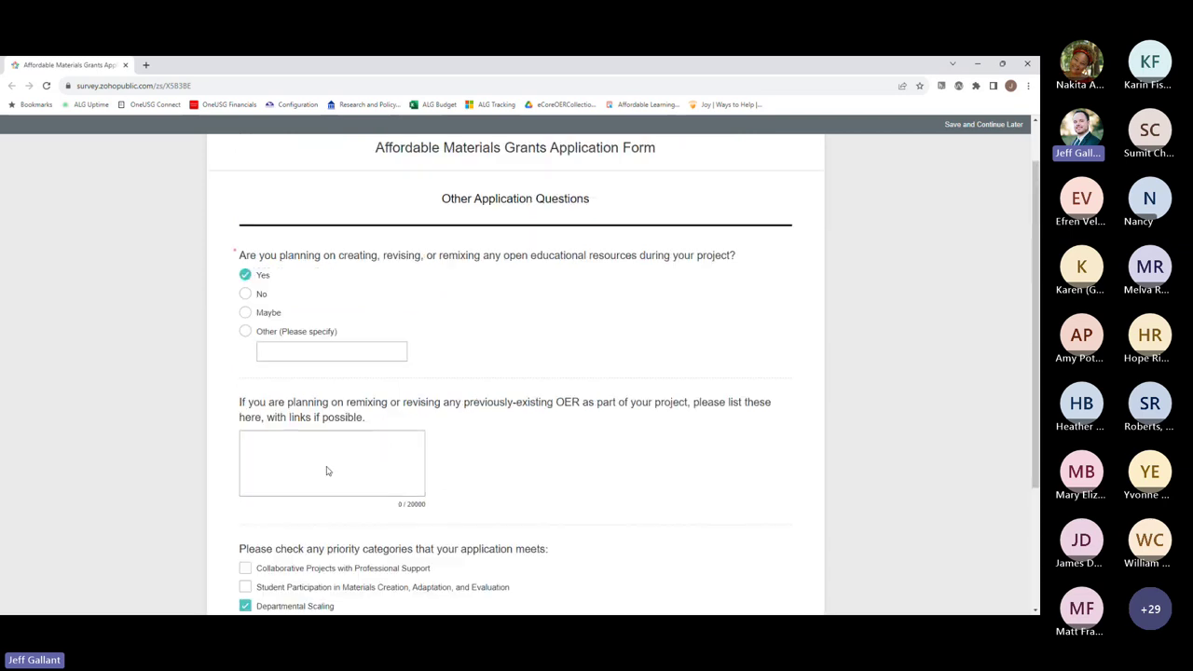
{"action": "scroll", "coordinate": [557, 364], "scroll_direction": "down", "scroll_amount": 2}
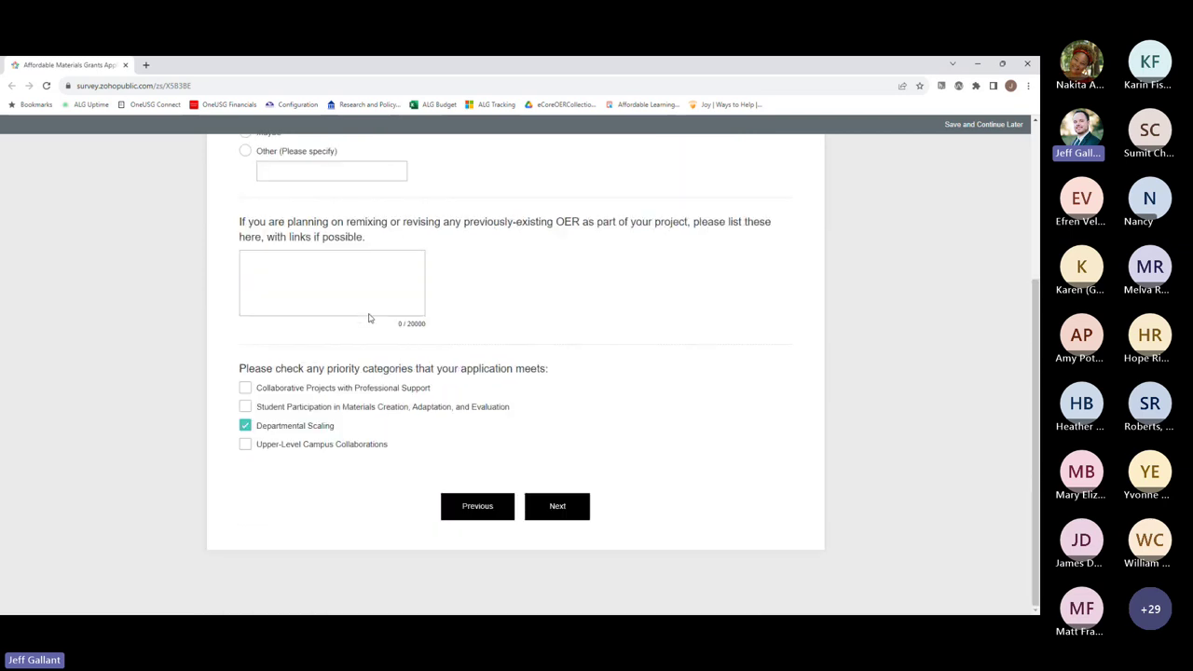
{"action": "scroll", "coordinate": [573, 428], "scroll_direction": "up", "scroll_amount": 2}
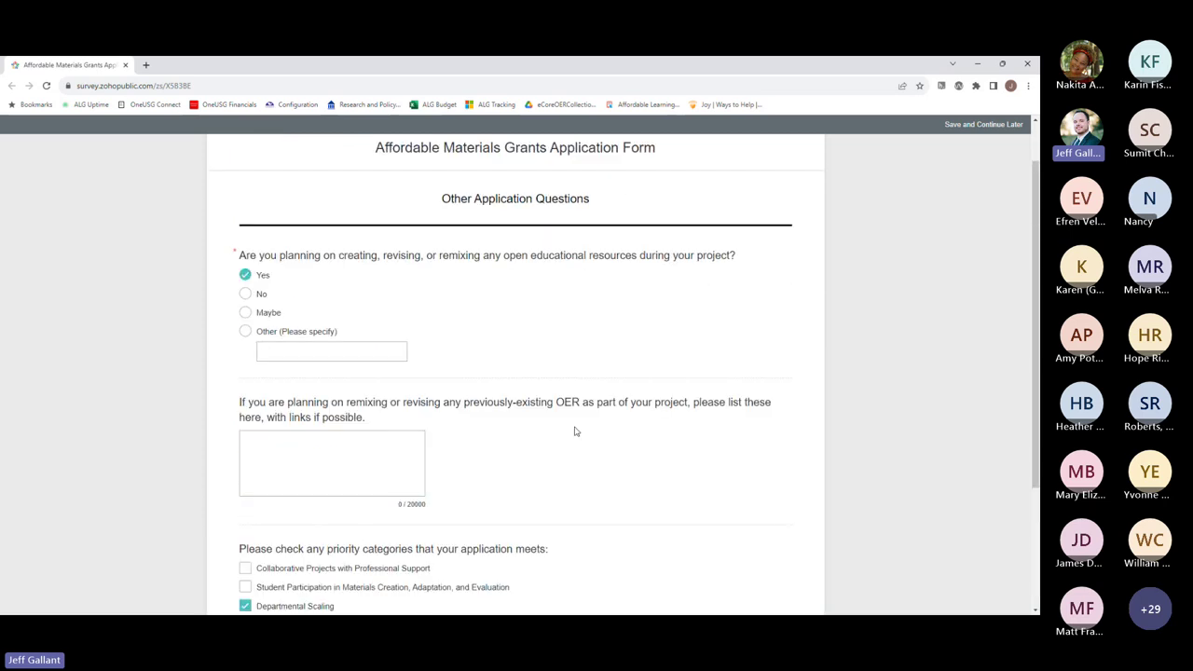
{"action": "scroll", "coordinate": [583, 485], "scroll_direction": "down", "scroll_amount": 2}
{"action": "left_click", "coordinate": [558, 506]}
{"action": "scroll", "coordinate": [793, 512], "scroll_direction": "down", "scroll_amount": 2}
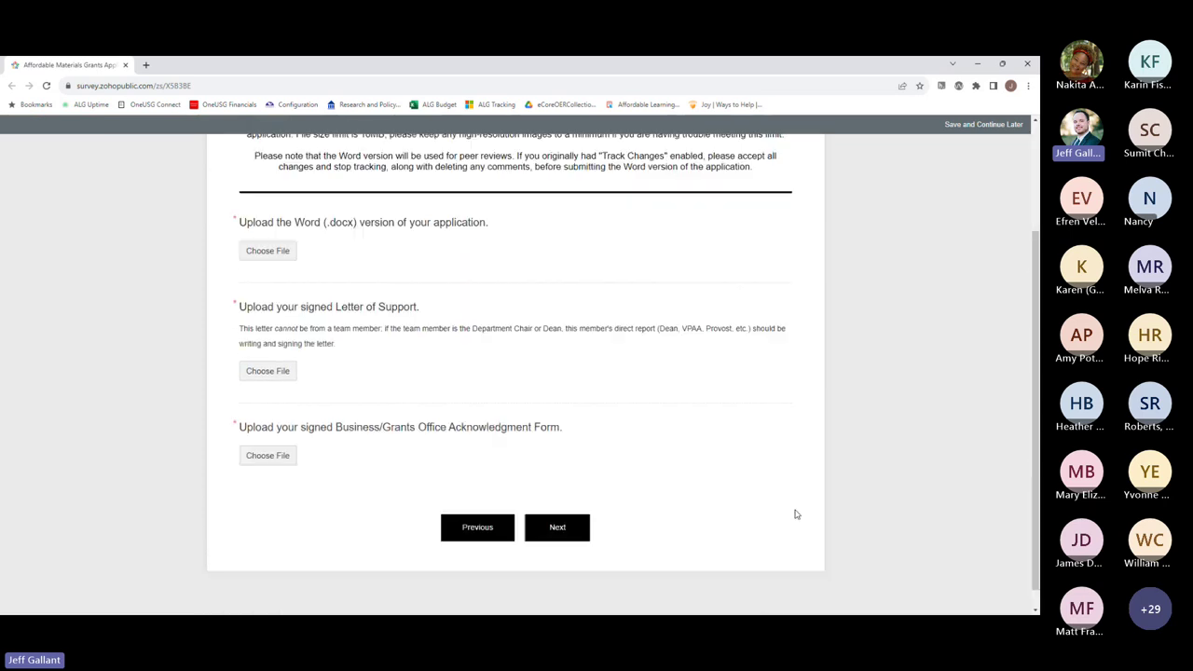